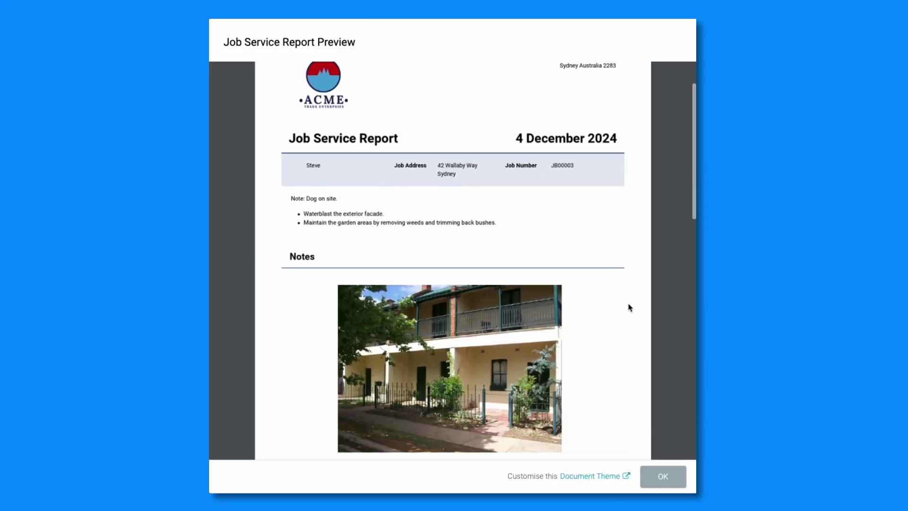
Open the job service report from the link in the email.
scroll(630, 308, "down", 5)
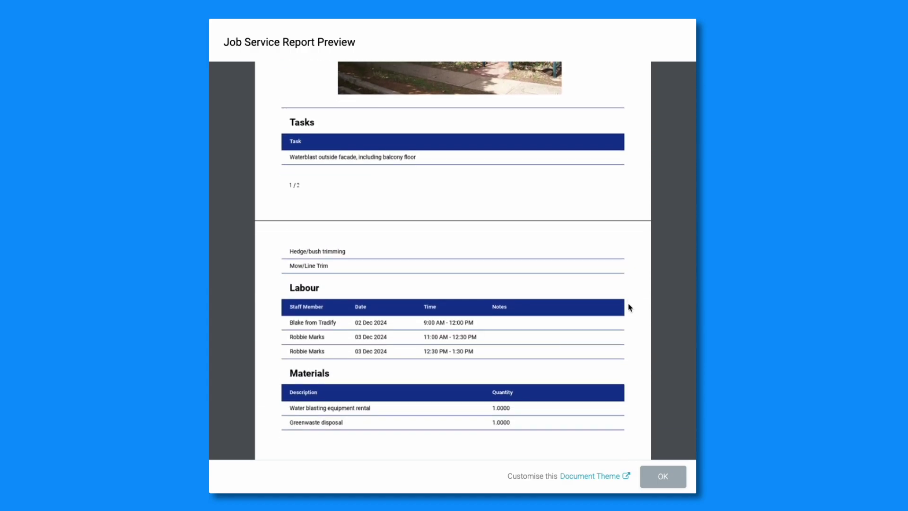
scroll(629, 308, "down", 4)
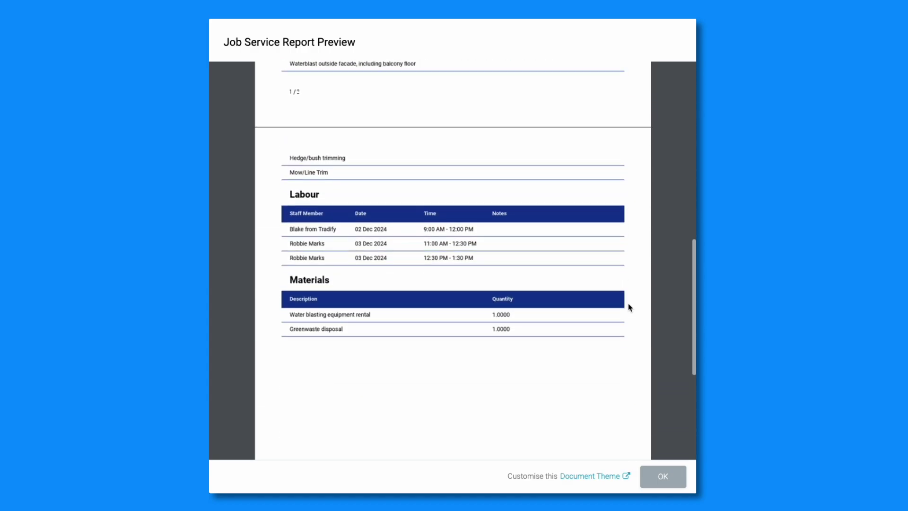
scroll(629, 307, "down", 3)
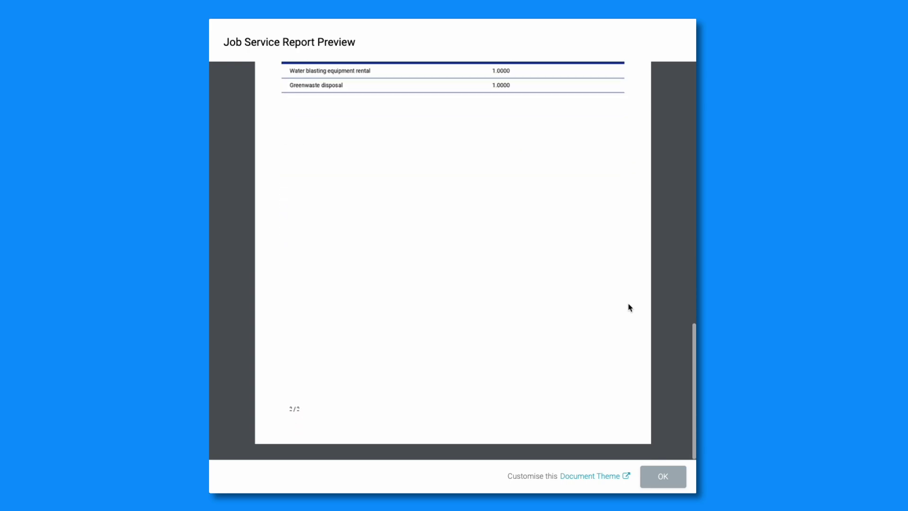
scroll(629, 307, "up", 15)
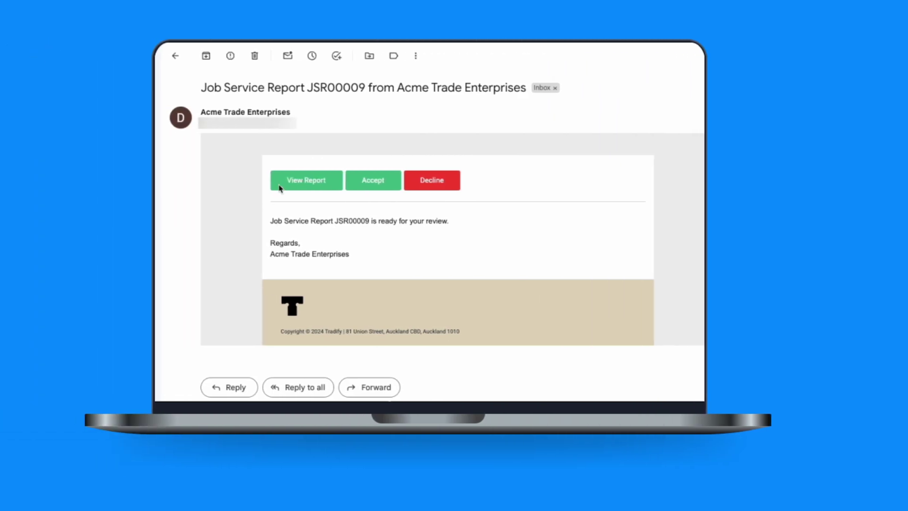
left_click(319, 186)
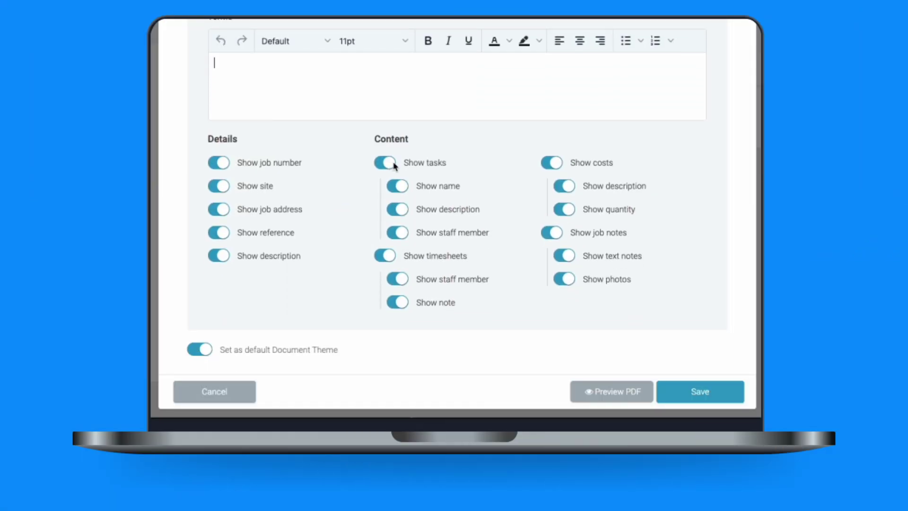
Switch off Show tasks, Show timesheets, Show job notes and Set as default on the theme.
left_click(393, 165)
left_click(388, 258)
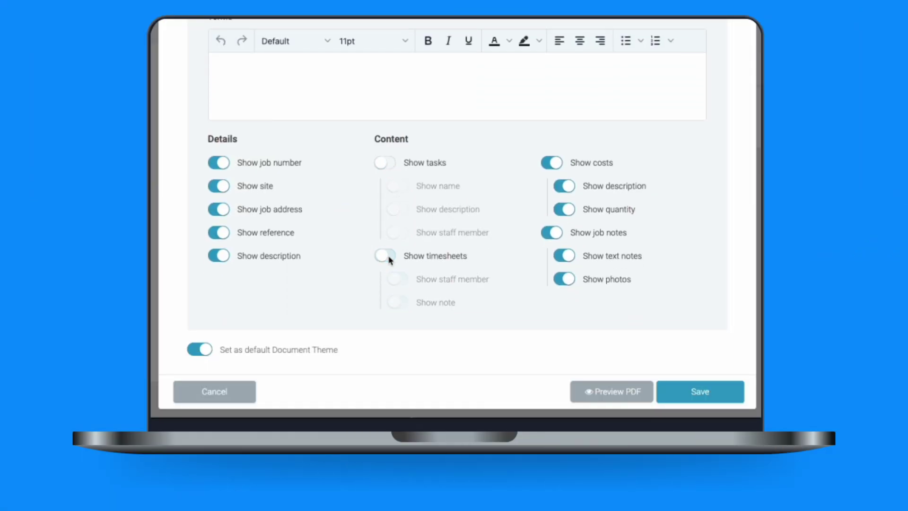
left_click(556, 233)
left_click(206, 350)
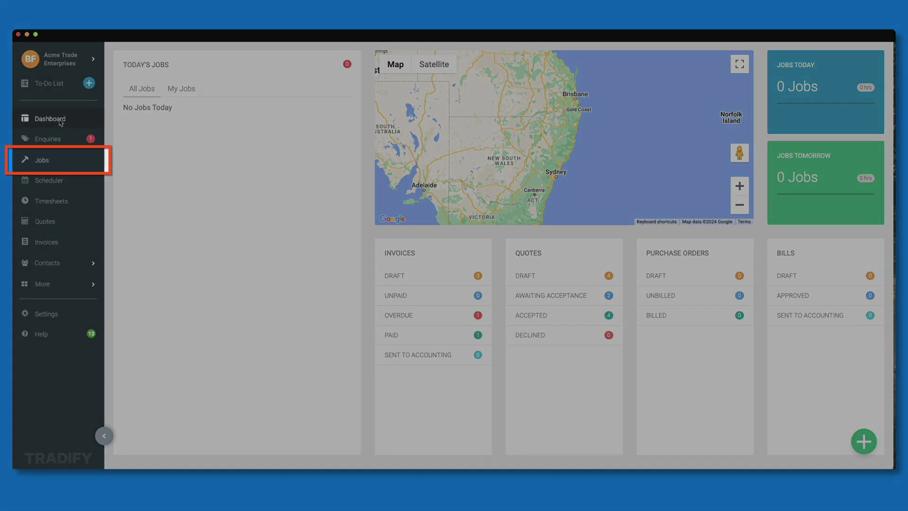
Open job JB00003 from the Jobs list and show its Job Service Reports via More.
left_click(49, 166)
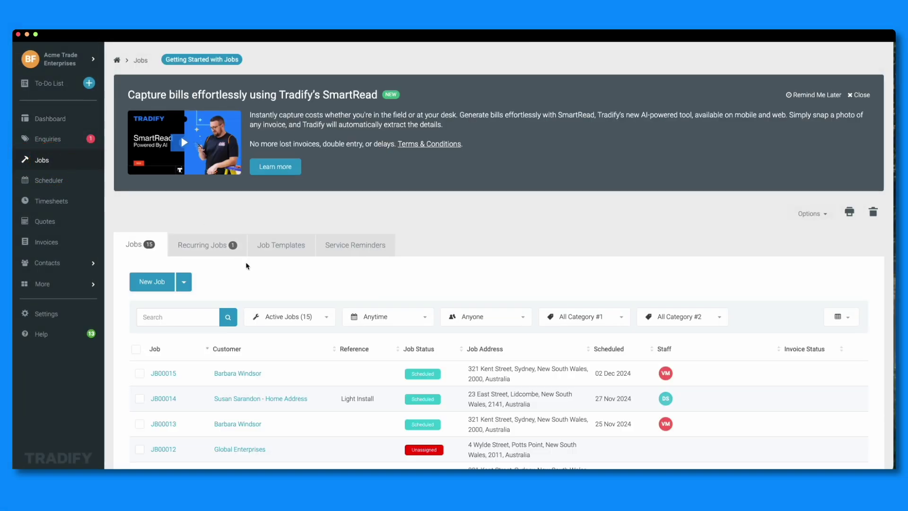
scroll(246, 266, "down", 10)
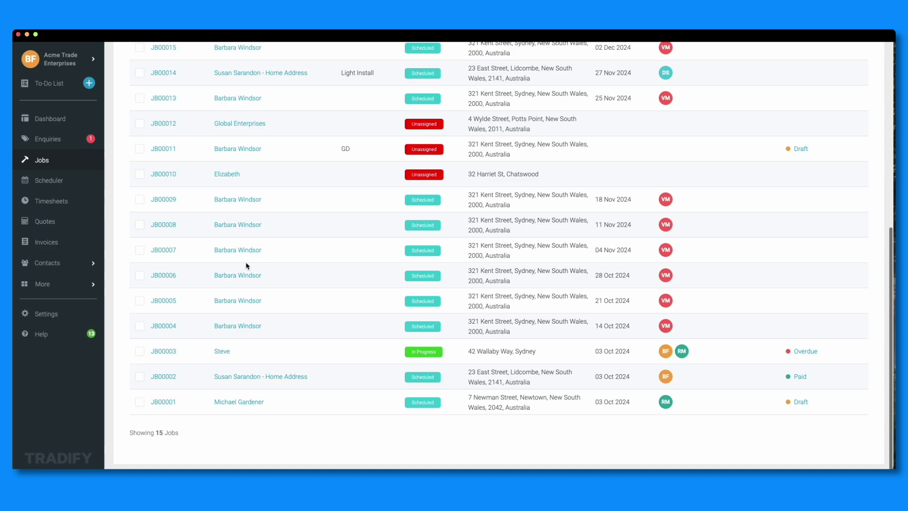
left_click(221, 352)
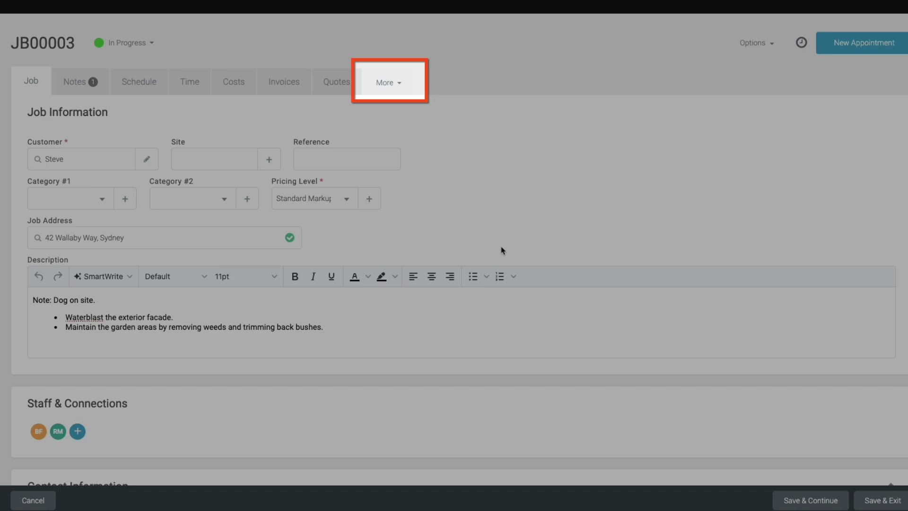
left_click(393, 83)
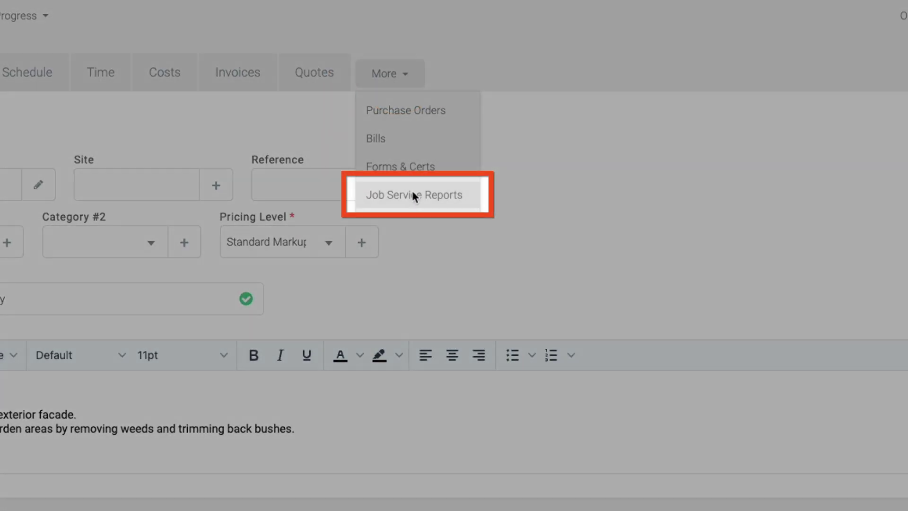
left_click(412, 195)
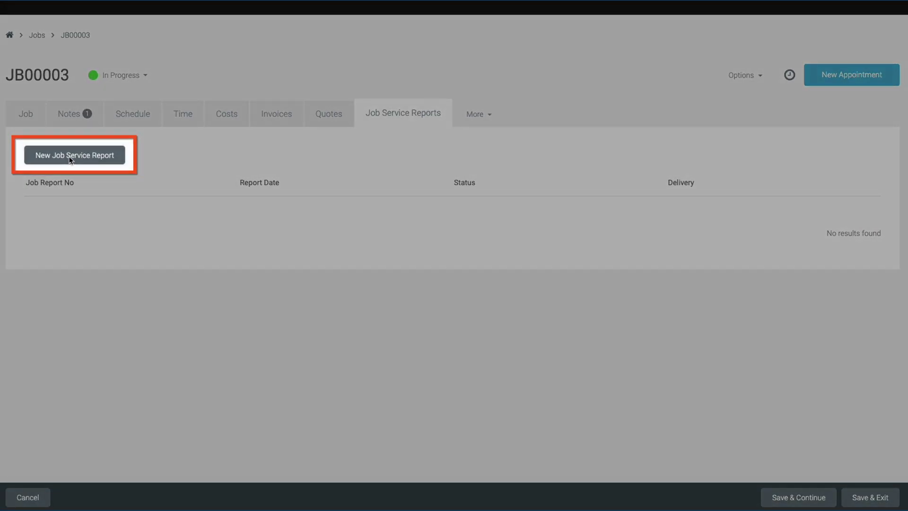
Create a new Job Service Report for JB00003, leaving the Document Theme as Standard Theme.
left_click(71, 159)
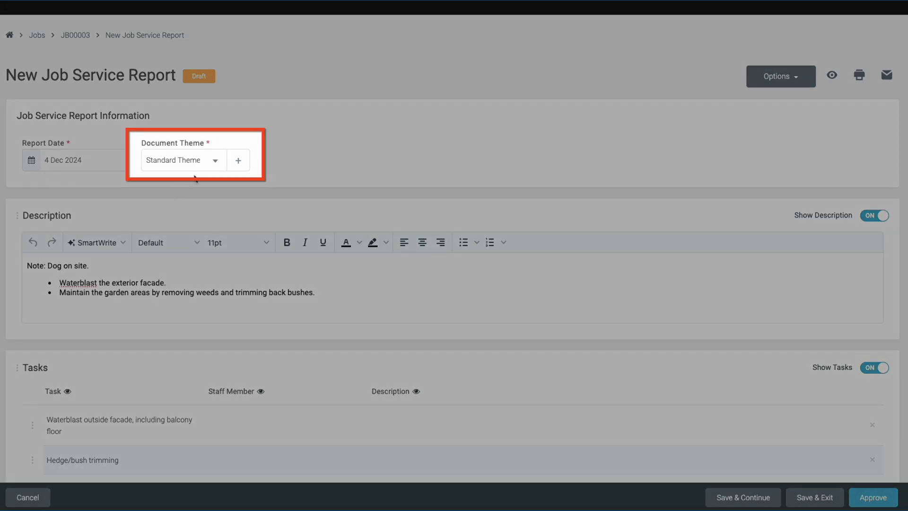
left_click(214, 162)
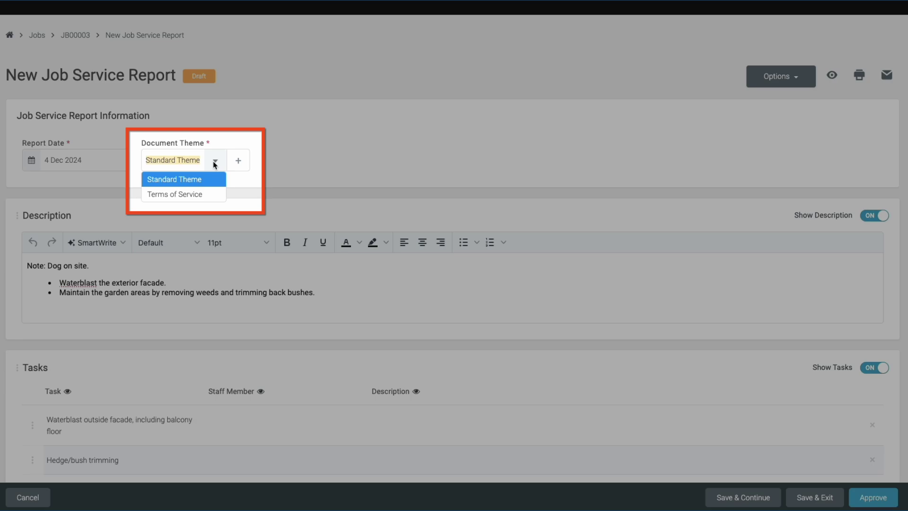
left_click(215, 162)
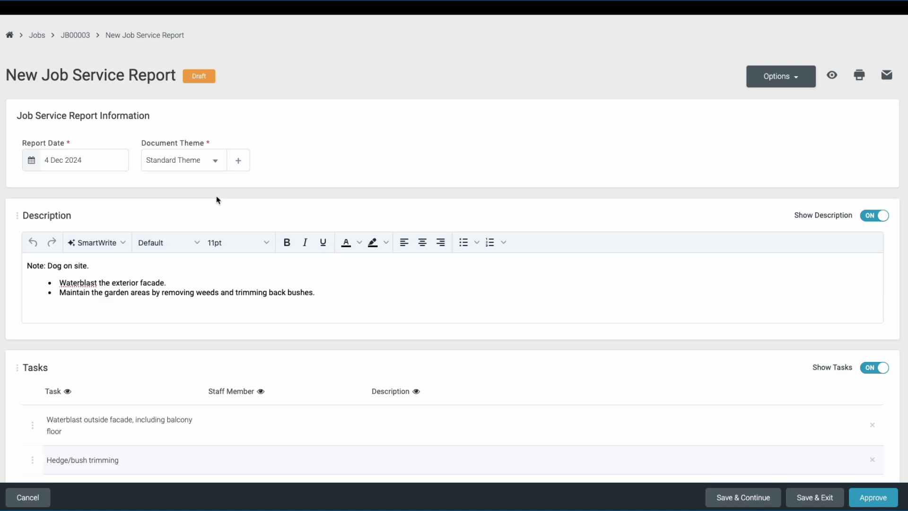
scroll(379, 257, "down", 8)
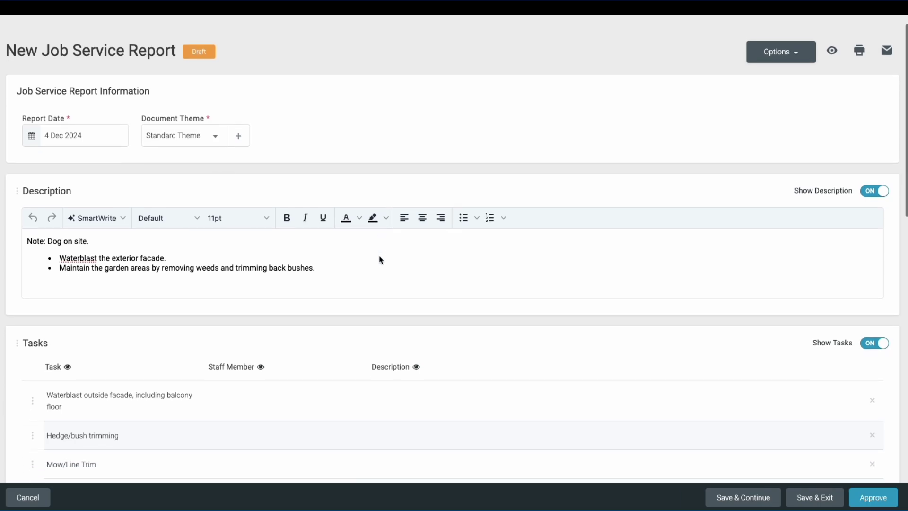
left_click(65, 355)
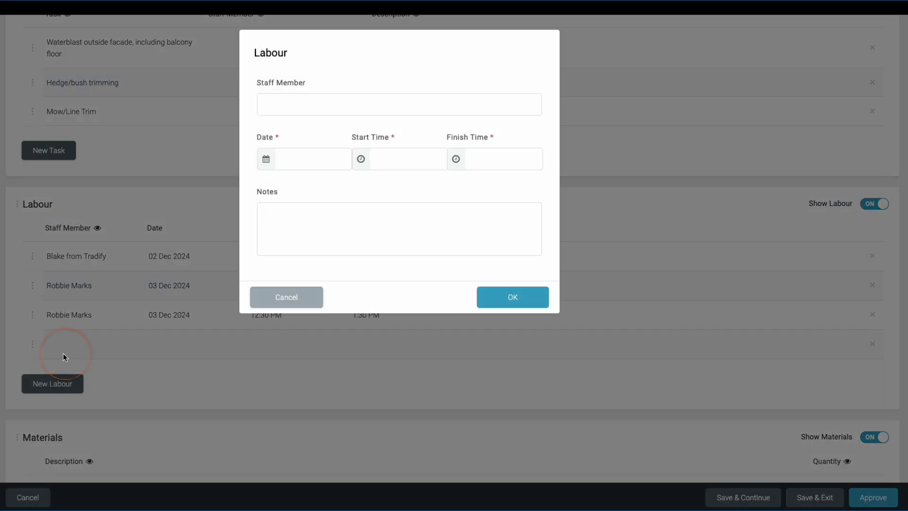
left_click(302, 297)
scroll(302, 371, "down", 3)
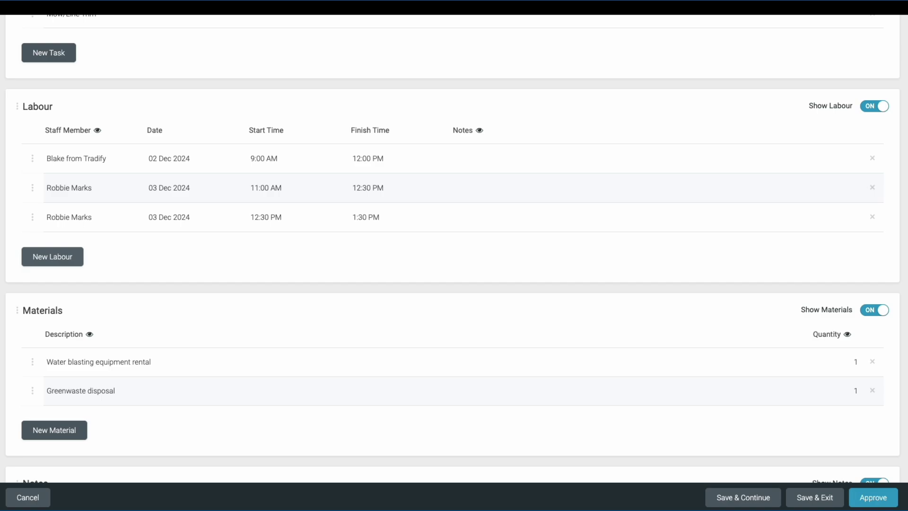
scroll(287, 263, "up", 10)
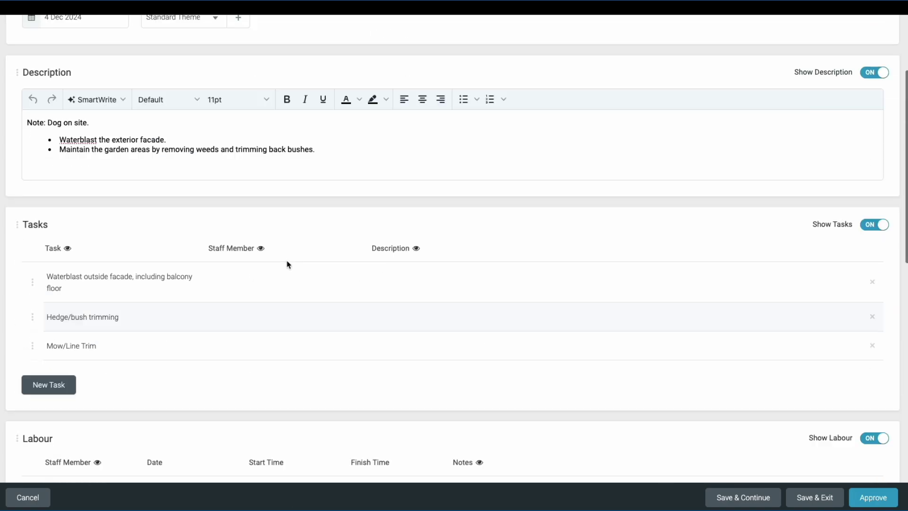
scroll(126, 225, "down", 7)
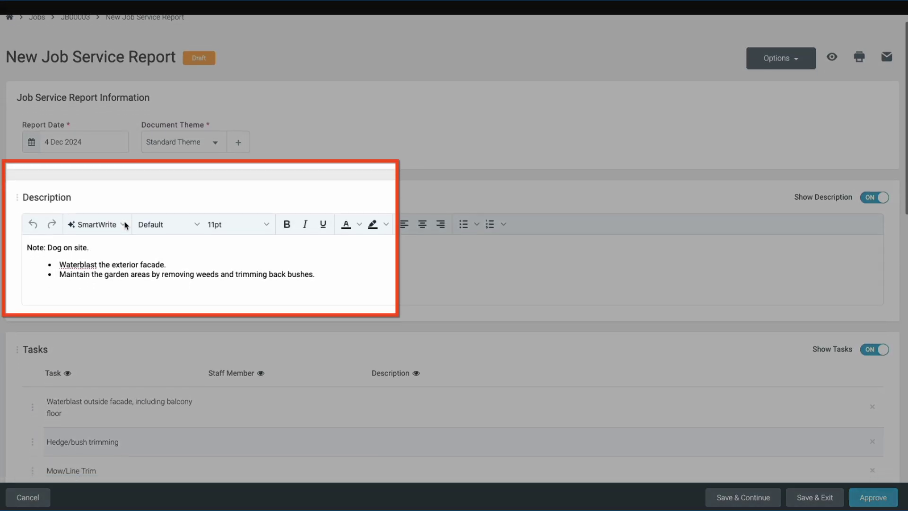
scroll(172, 324, "down", 6)
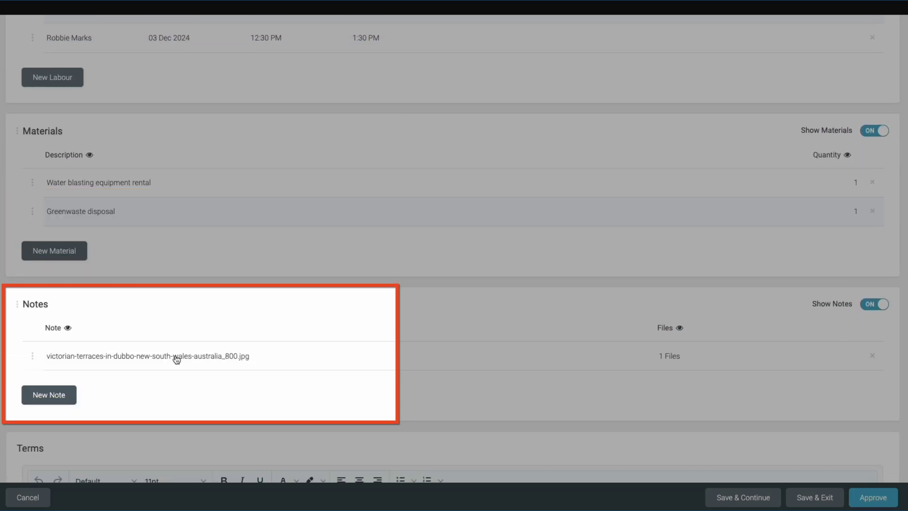
scroll(177, 359, "down", 3)
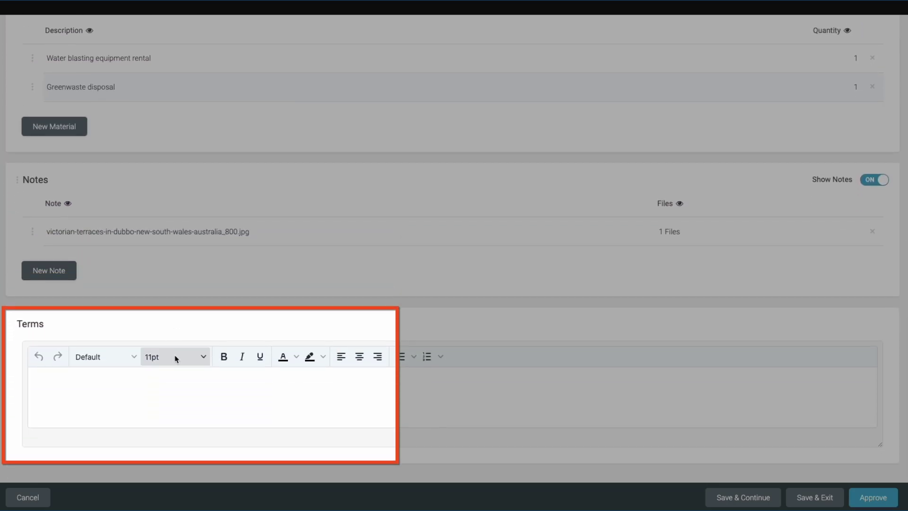
scroll(878, 309, "up", 2)
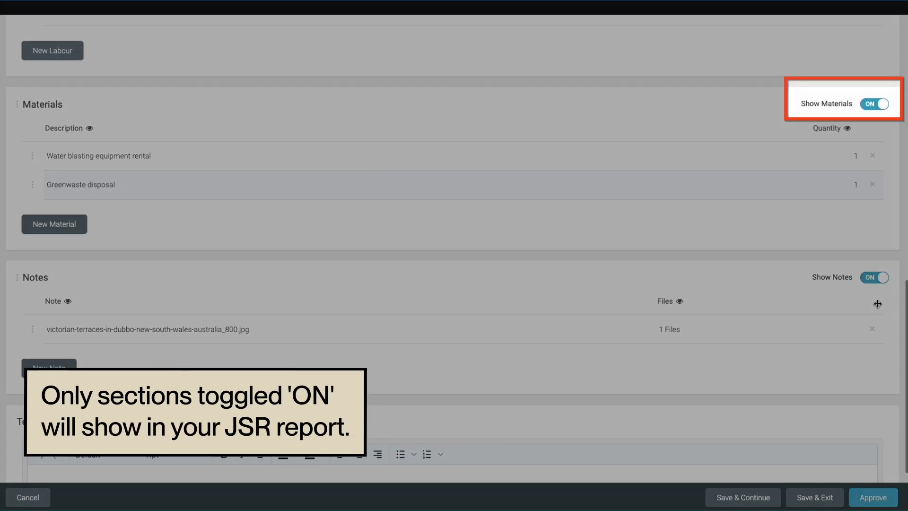
scroll(877, 304, "up", 2)
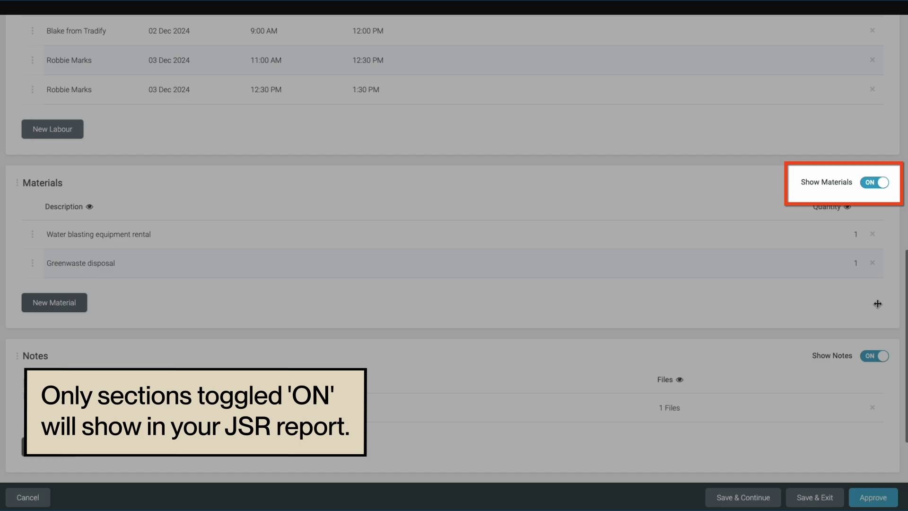
left_click(881, 186)
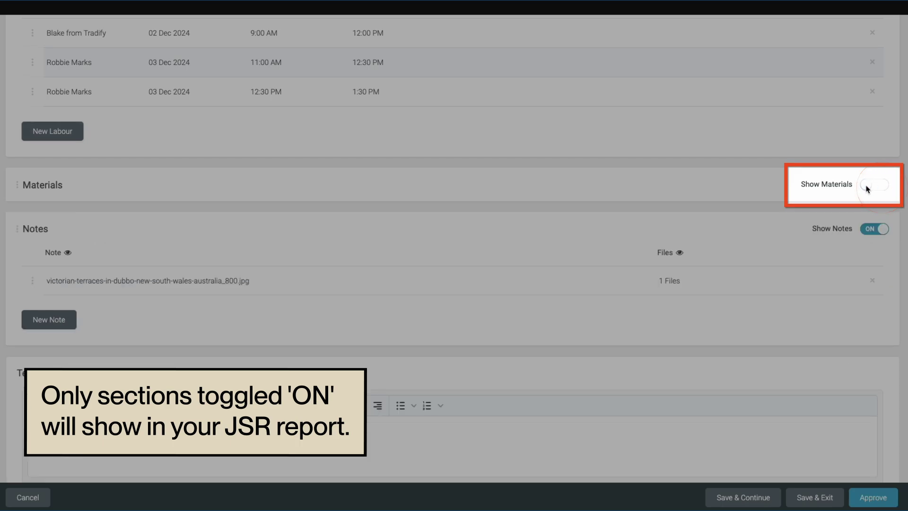
left_click(868, 188)
scroll(16, 245, "down", 3)
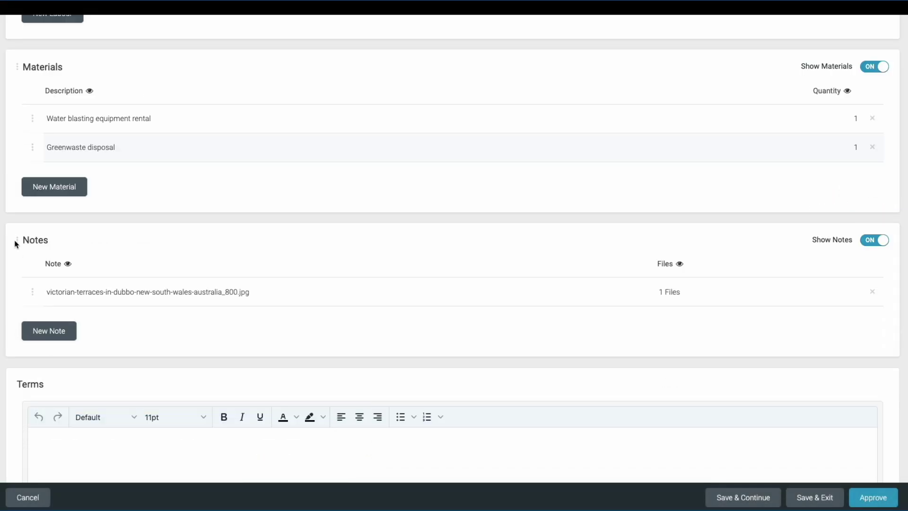
Drag the Notes section up so it sits between Description and Tasks.
mouse_move(18, 242)
left_mouse_down()
mouse_move(32, 189)
mouse_move(20, 9)
mouse_move(36, 205)
mouse_move(27, 284)
mouse_move(21, 236)
left_mouse_up()
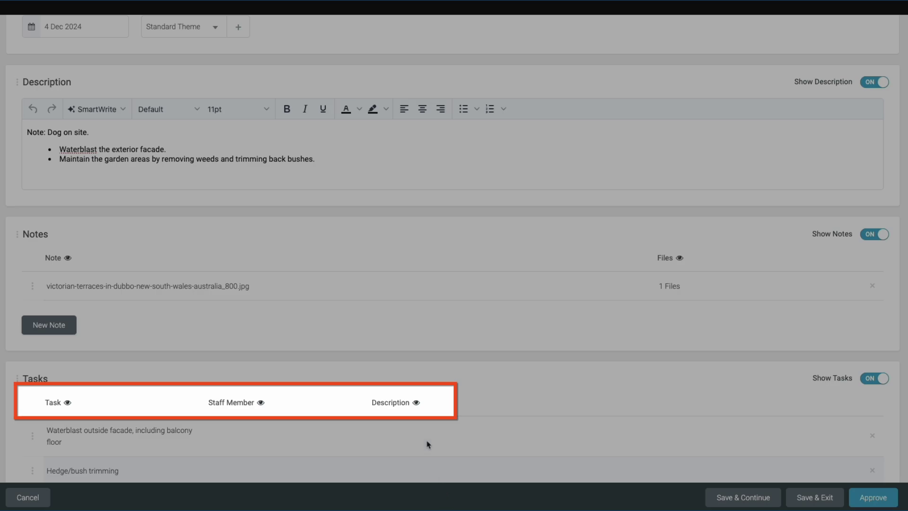
Hide the Staff Member and Description columns in the Tasks table, leaving only Task.
scroll(428, 445, "down", 4)
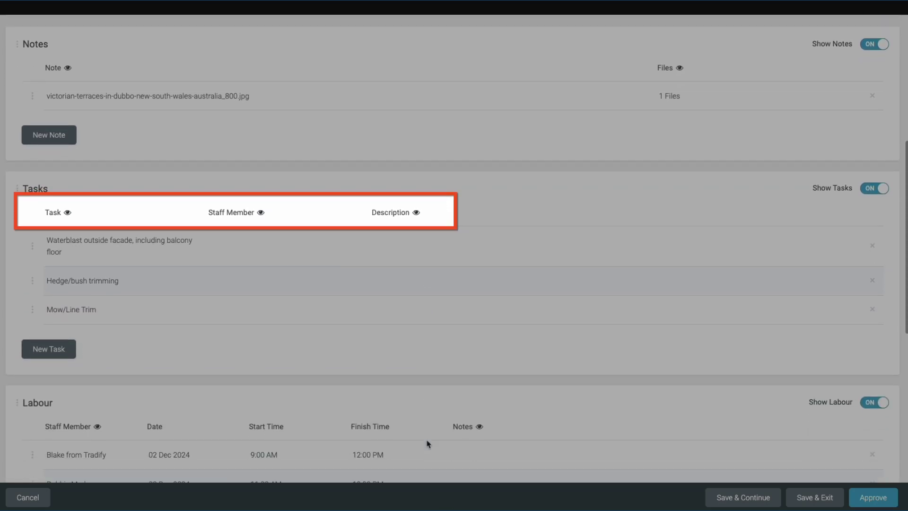
scroll(428, 444, "down", 1)
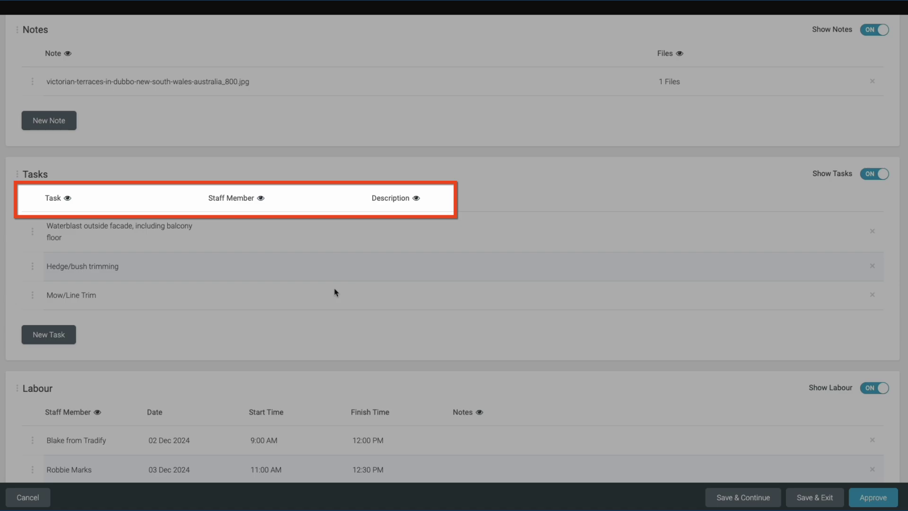
left_click(260, 199)
left_click(417, 199)
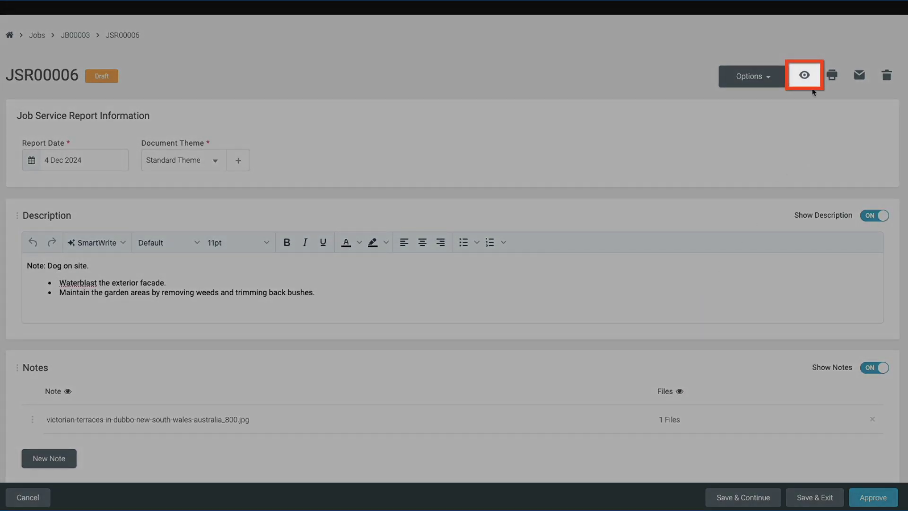
left_click(808, 79)
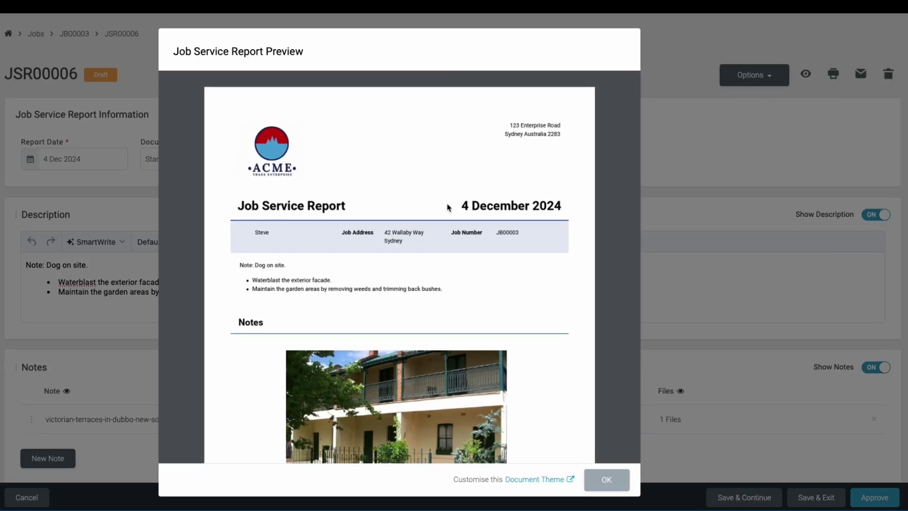
scroll(583, 304, "down", 5)
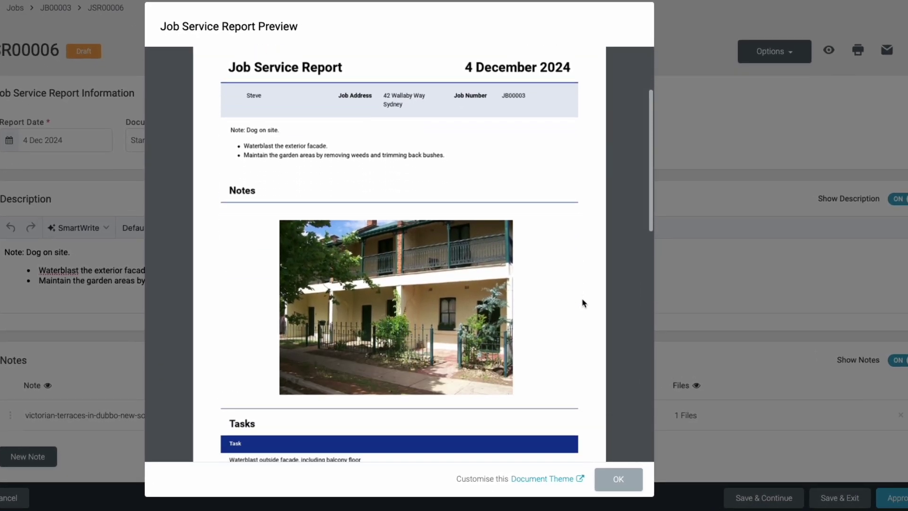
scroll(582, 300, "down", 5)
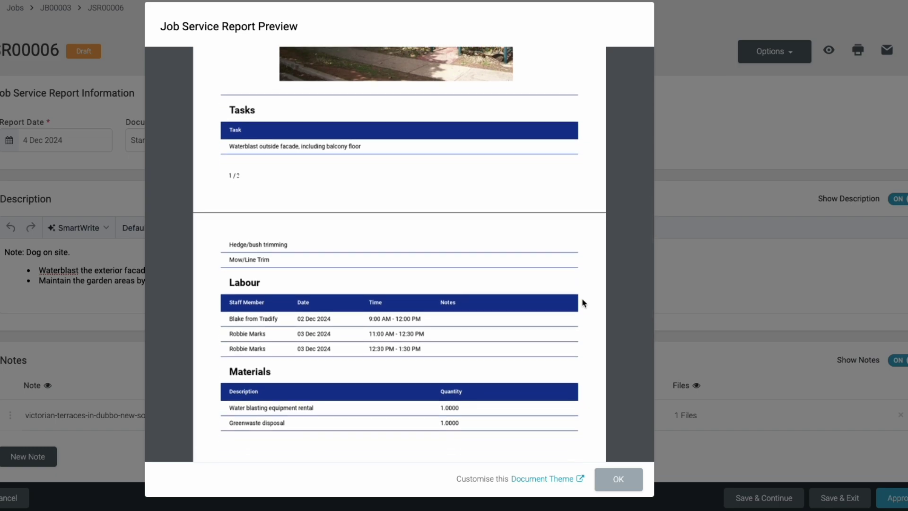
scroll(583, 303, "down", 1)
scroll(583, 303, "down", 6)
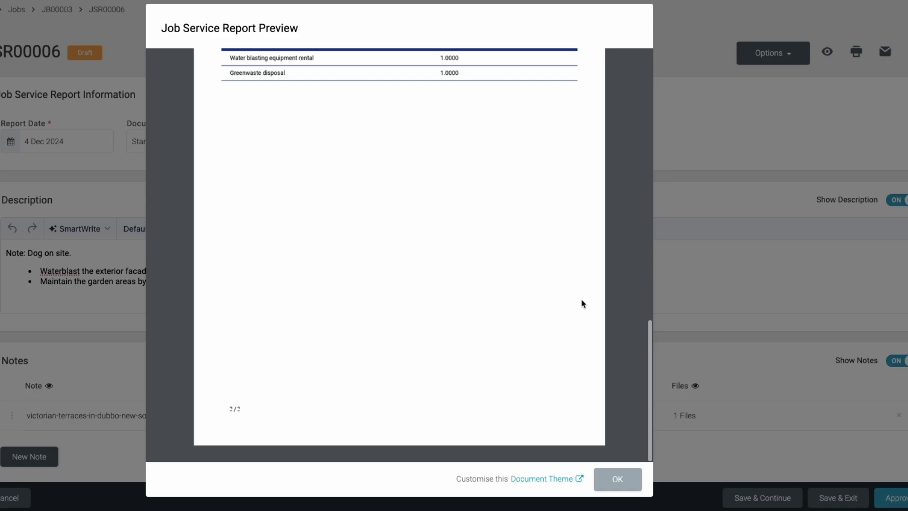
scroll(584, 303, "up", 5)
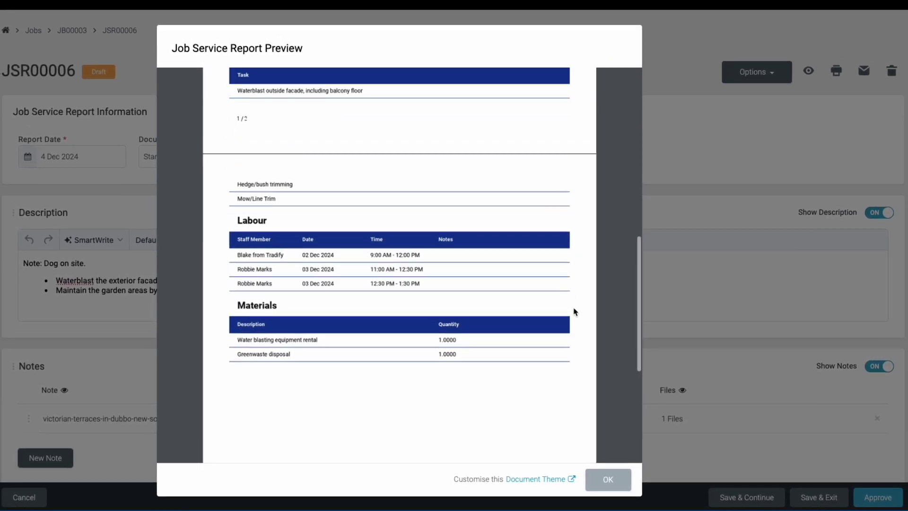
scroll(575, 312, "up", 7)
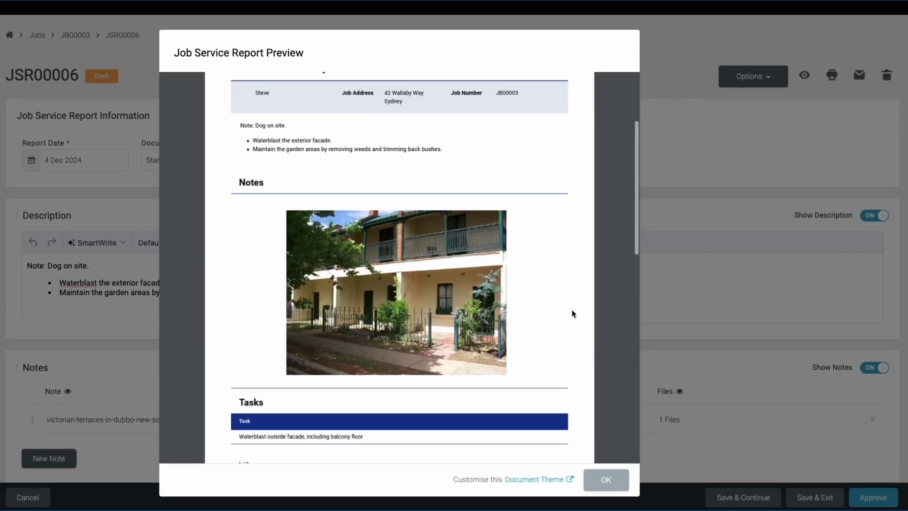
left_click(607, 478)
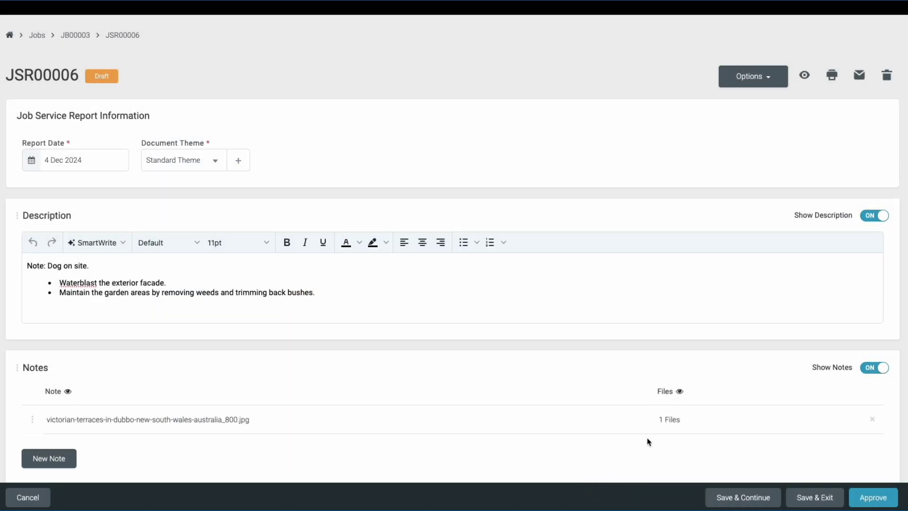
Approve report JSR00006, confirm with Yes, and email it to the customer.
left_click(870, 500)
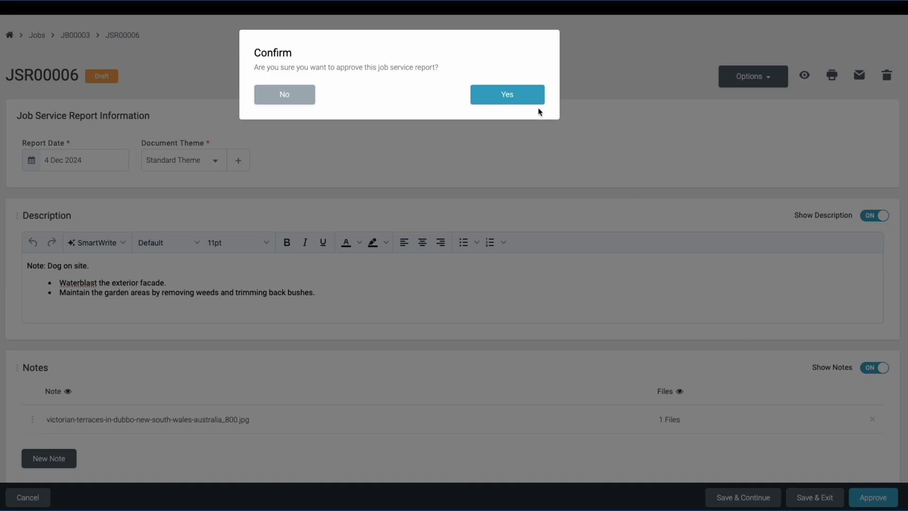
left_click(507, 94)
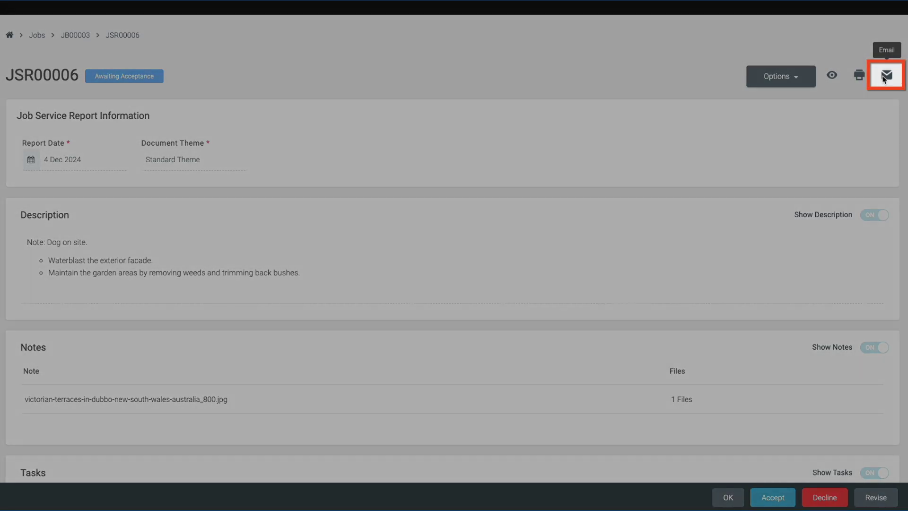
left_click(885, 76)
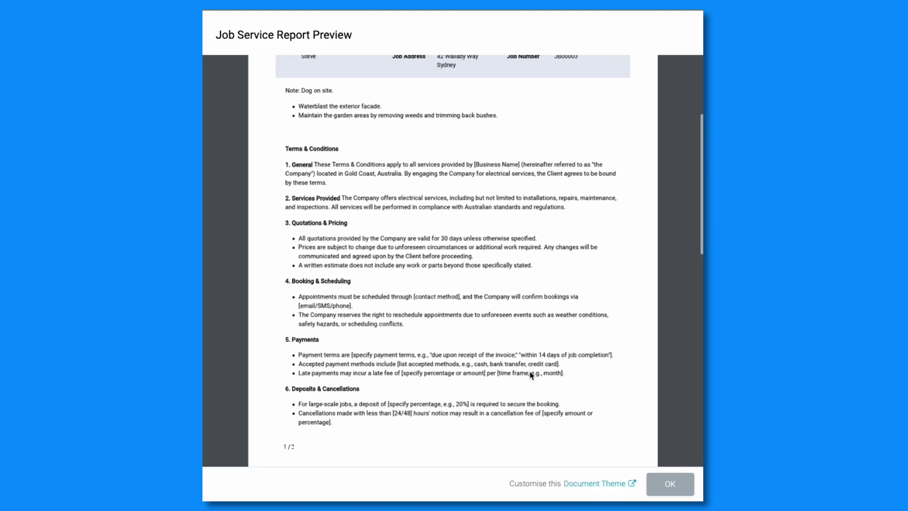
scroll(530, 374, "down", 8)
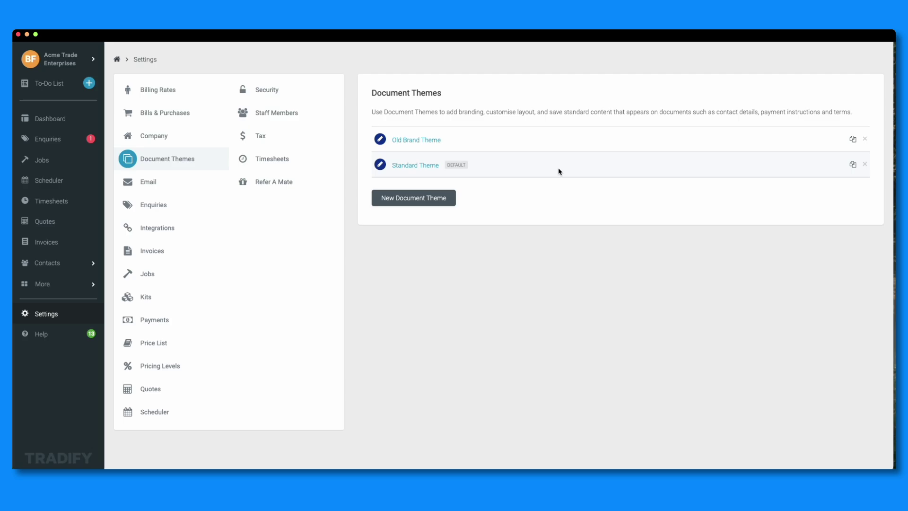
Duplicate the Standard Theme, title it Terms of Service, and paste the terms text.
left_click(851, 167)
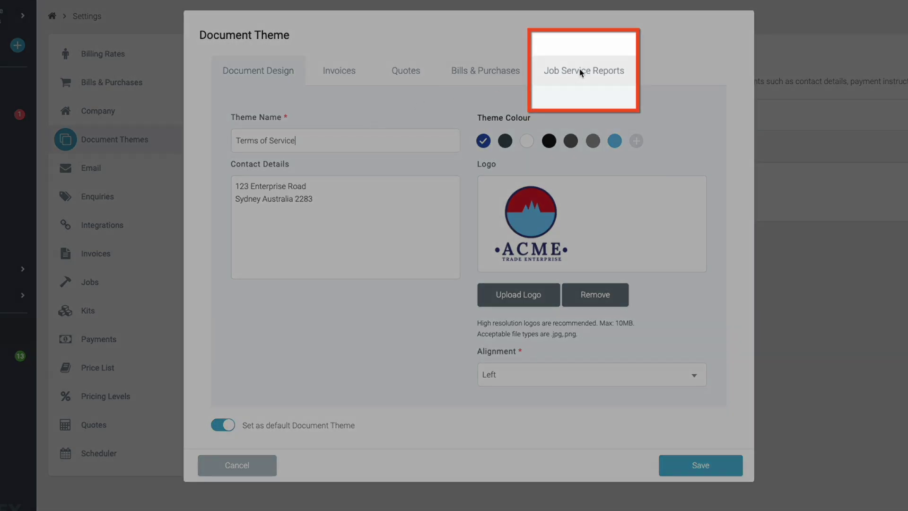
left_click(580, 72)
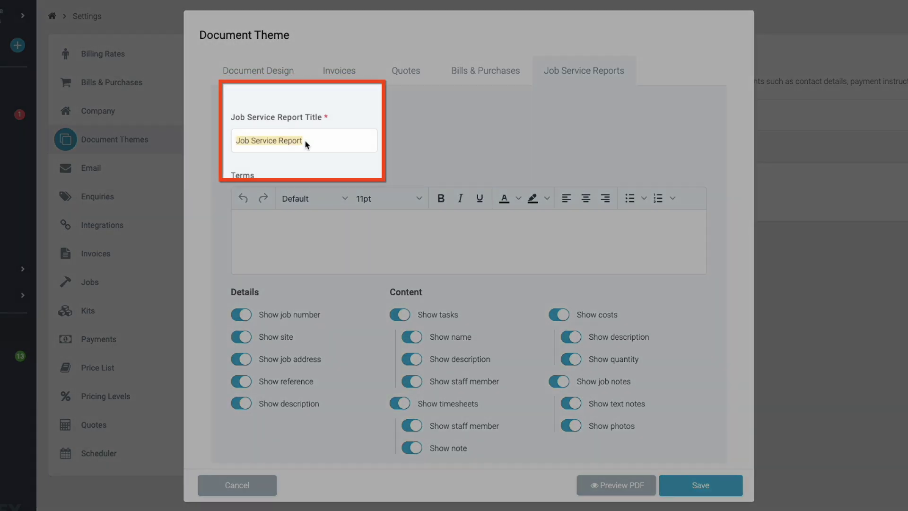
type("Serv")
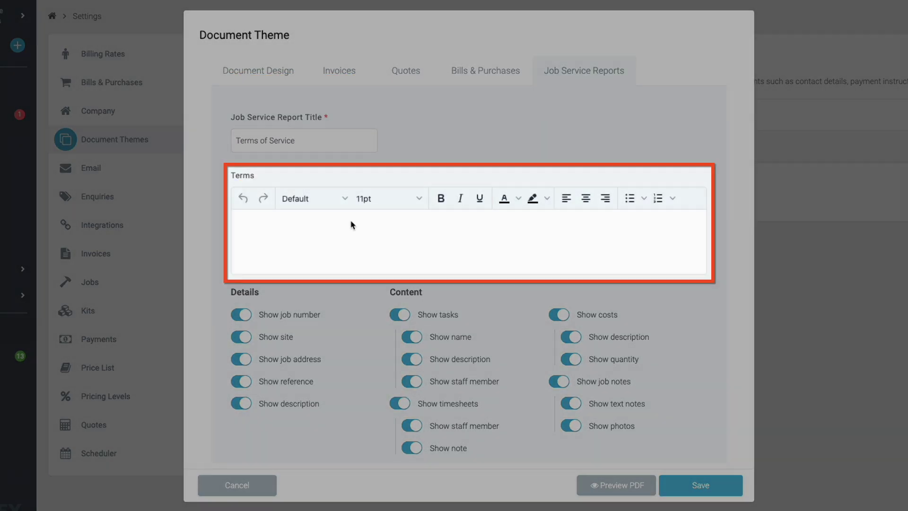
left_click(348, 223)
key("ctrl+v")
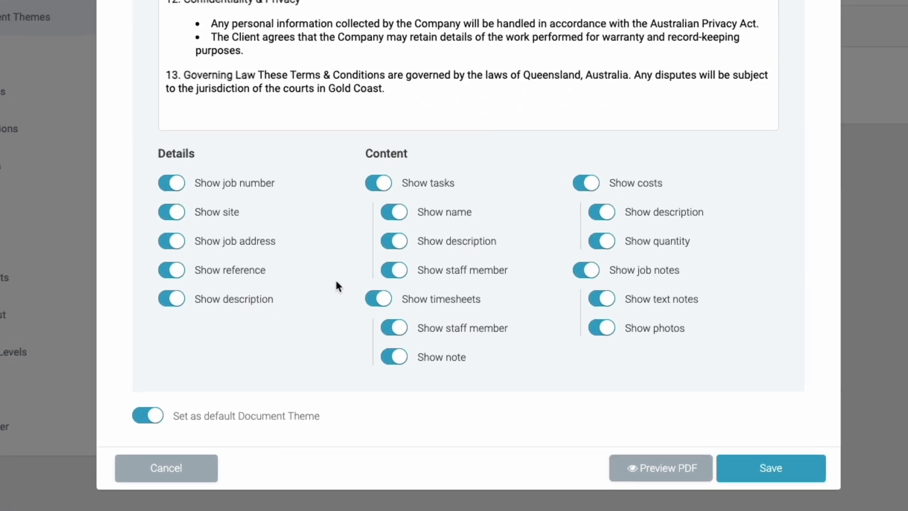
Hide tasks, timesheets, costs and job notes, clear Set as default, and save the theme.
left_click(404, 266)
left_click(379, 296)
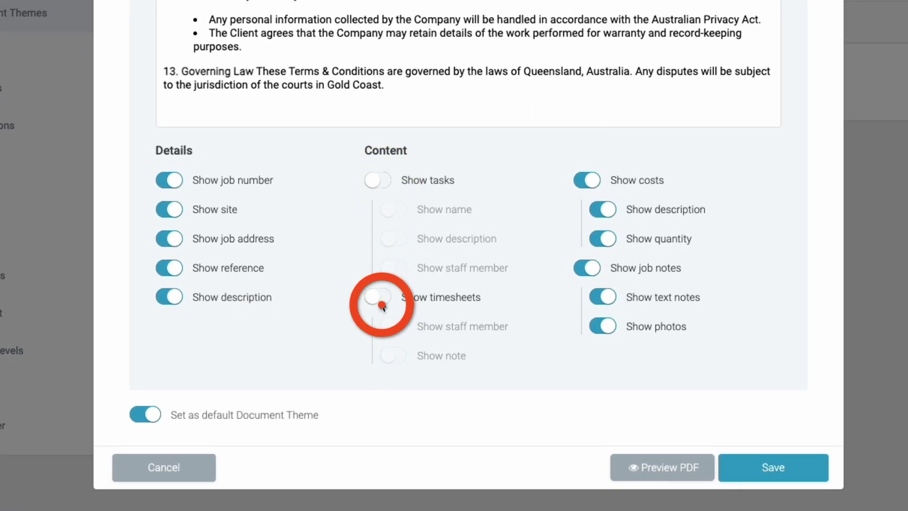
left_click(599, 177)
left_click(588, 268)
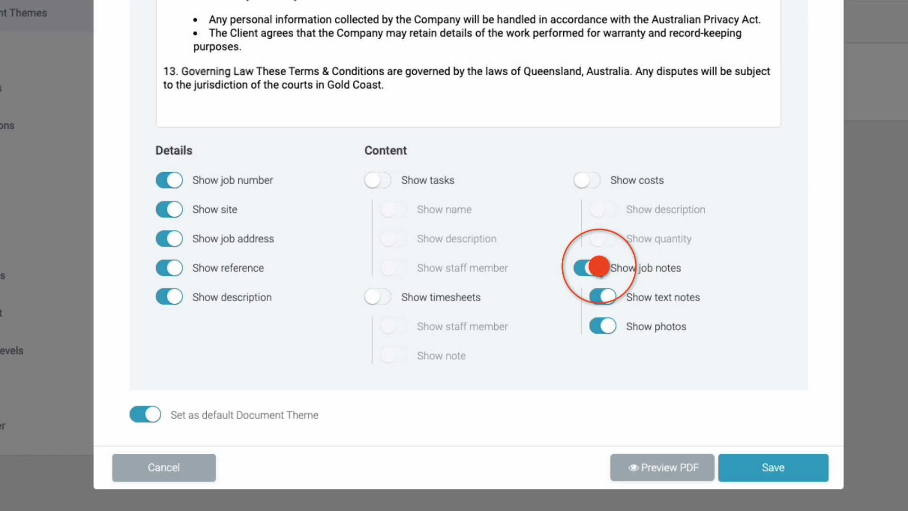
left_click(156, 415)
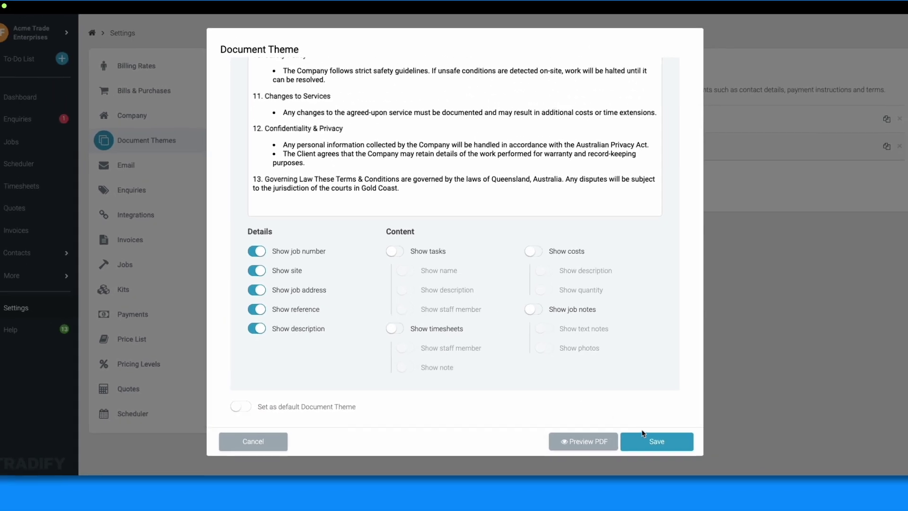
left_click(765, 470)
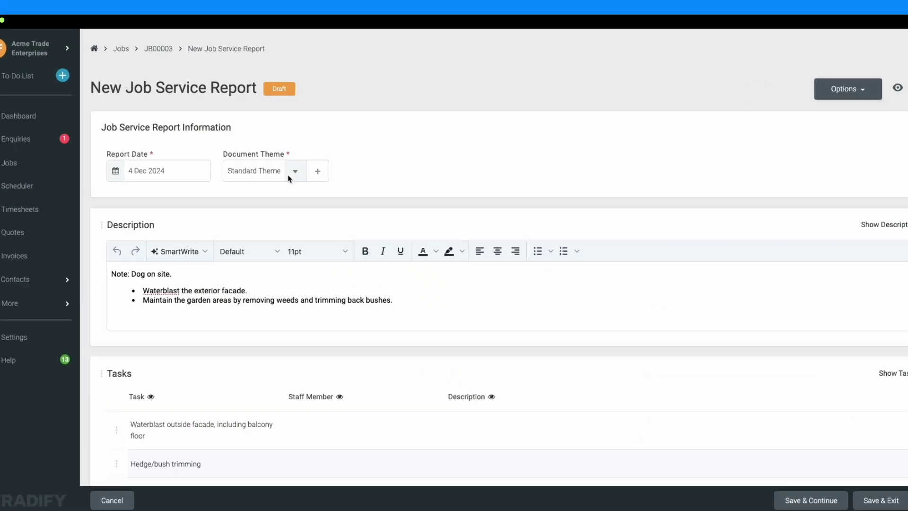
Set the report's Document Theme to Terms of Service and preview the result.
left_click(289, 178)
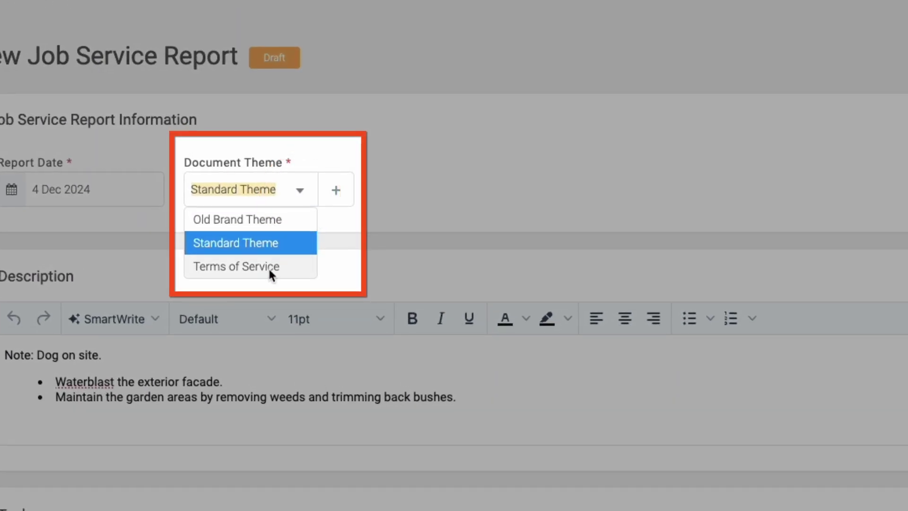
left_click(278, 219)
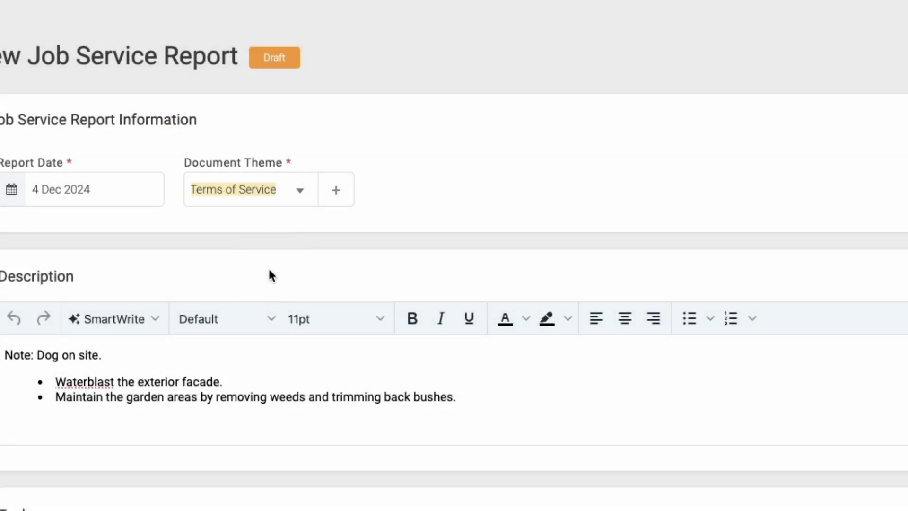
scroll(268, 267, "down", 1)
scroll(268, 269, "down", 5)
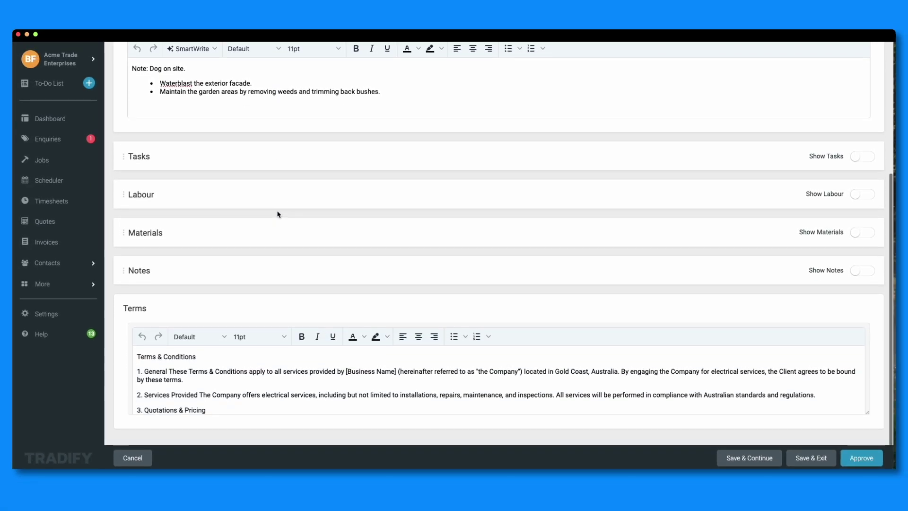
scroll(298, 352, "down", 5)
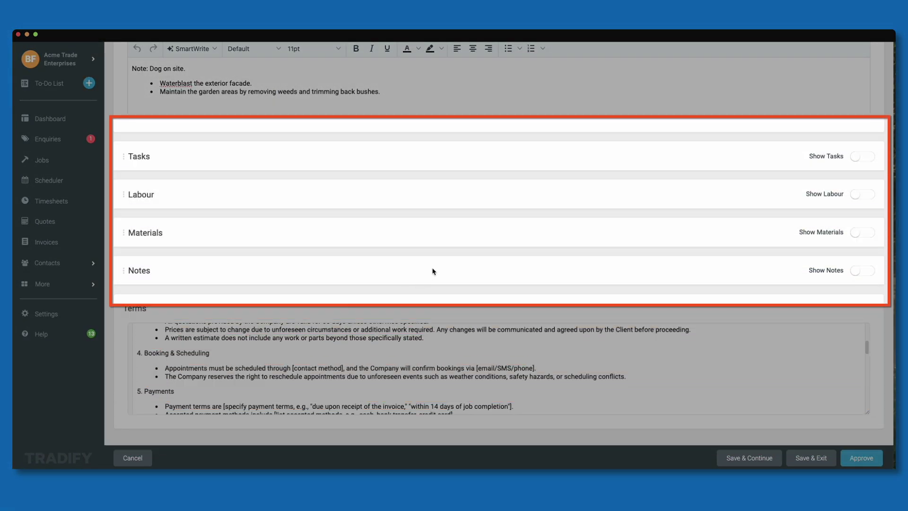
scroll(432, 269, "up", 5)
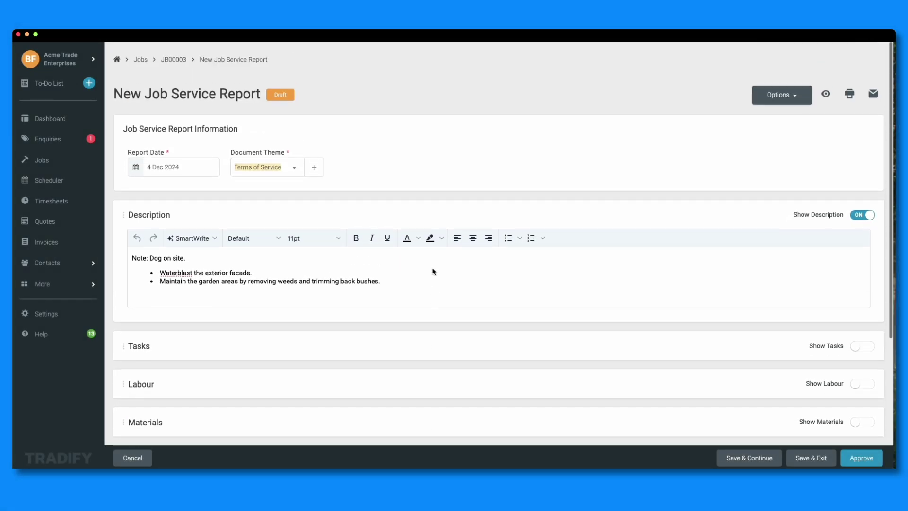
left_click(828, 98)
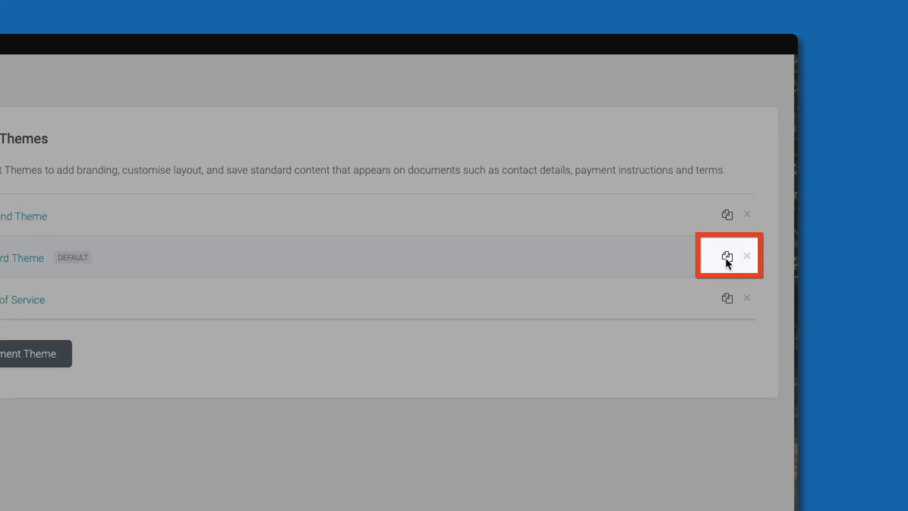
Duplicate the Standard Theme and set its report title to 'Packing Slip'.
left_click(727, 258)
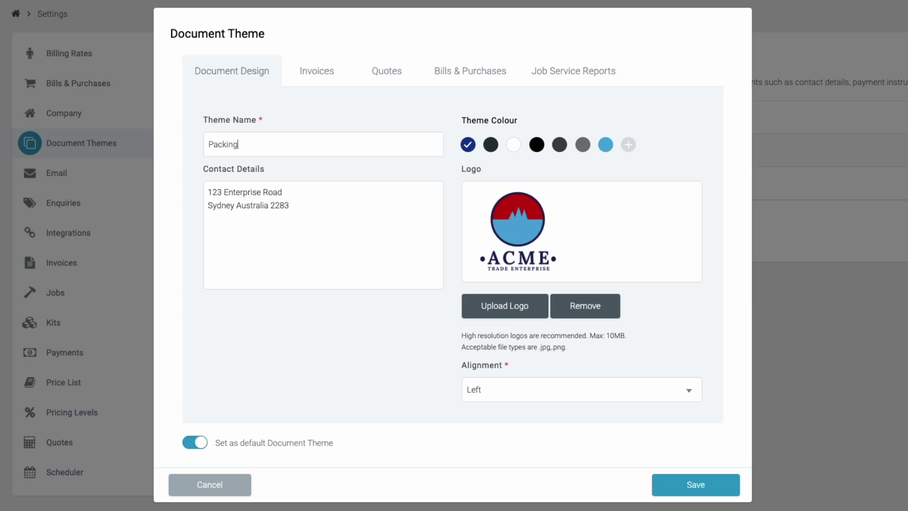
left_click(586, 71)
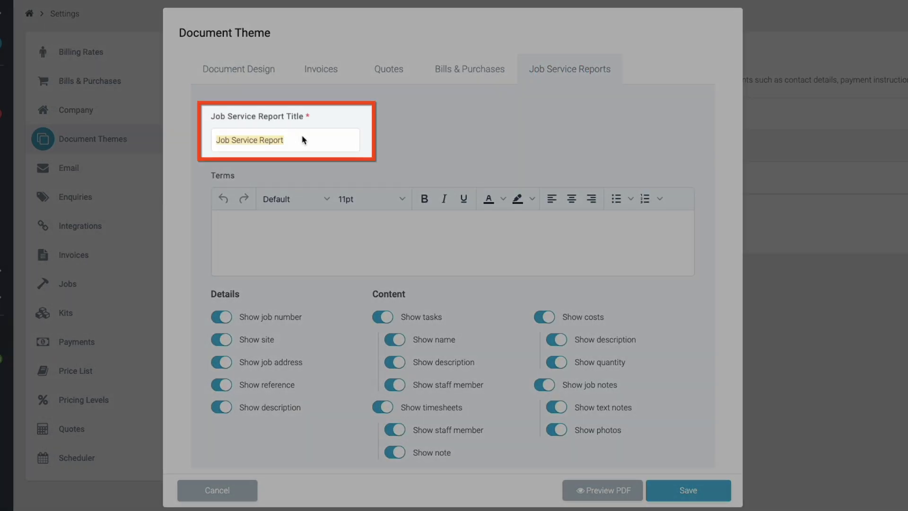
type("Packing Slip")
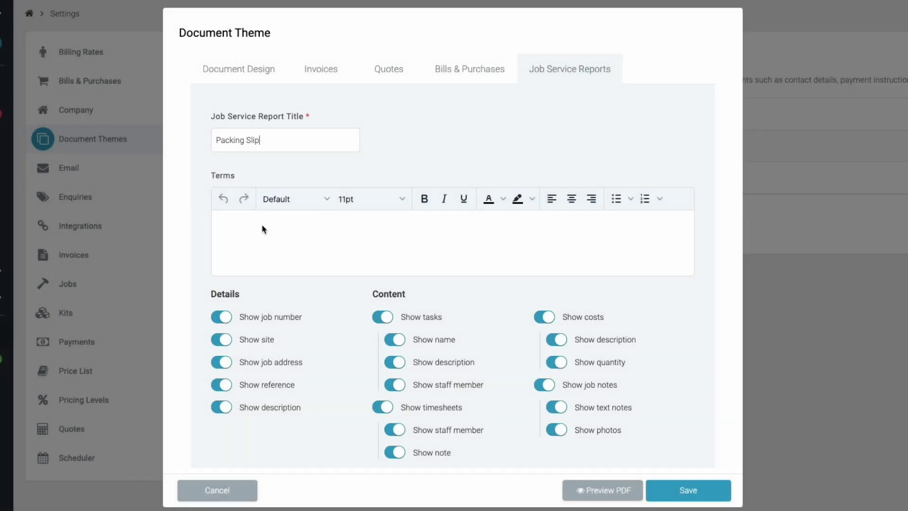
left_click(262, 224)
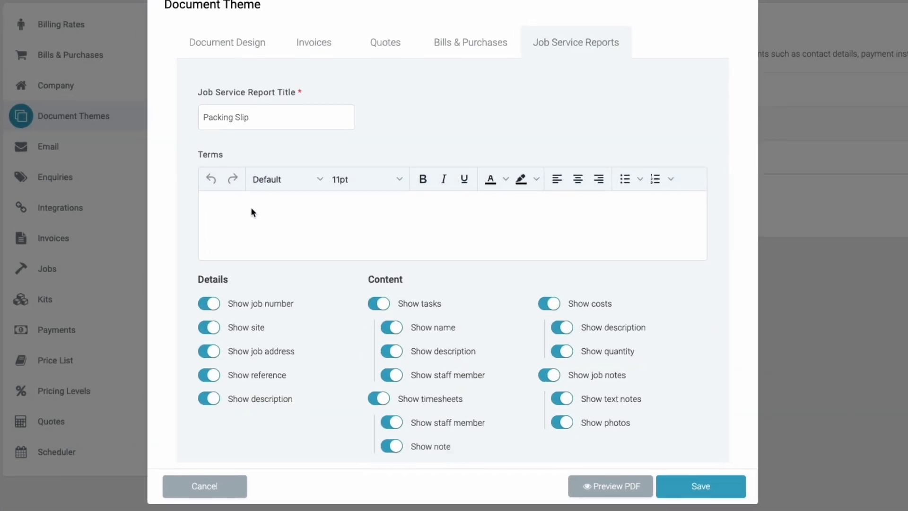
Hide tasks, timesheets, job notes and description, clear Set as default, and save.
scroll(218, 149, "down", 1)
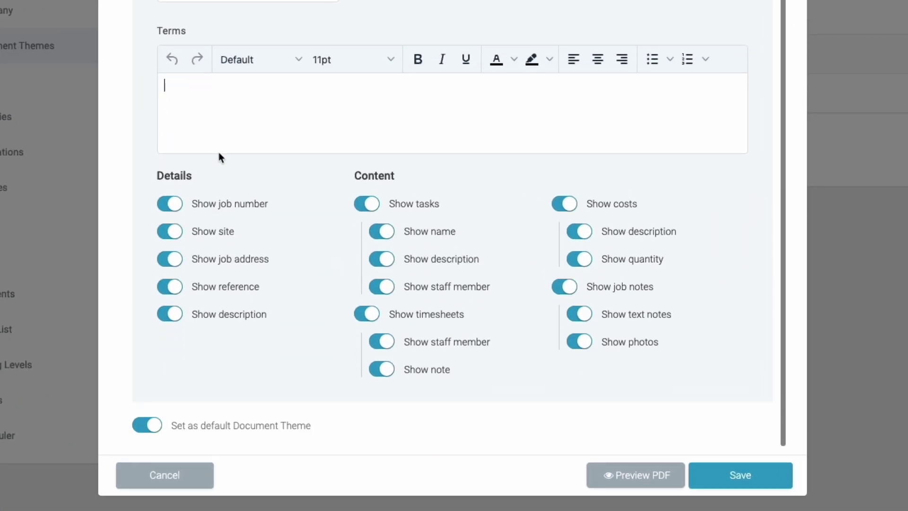
left_click(372, 205)
left_click(370, 316)
left_click(565, 287)
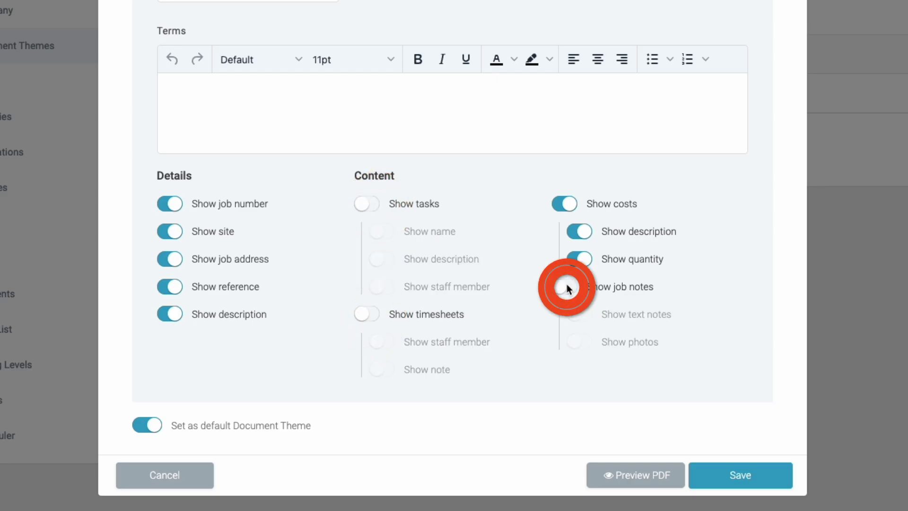
left_click(157, 427)
left_click(172, 315)
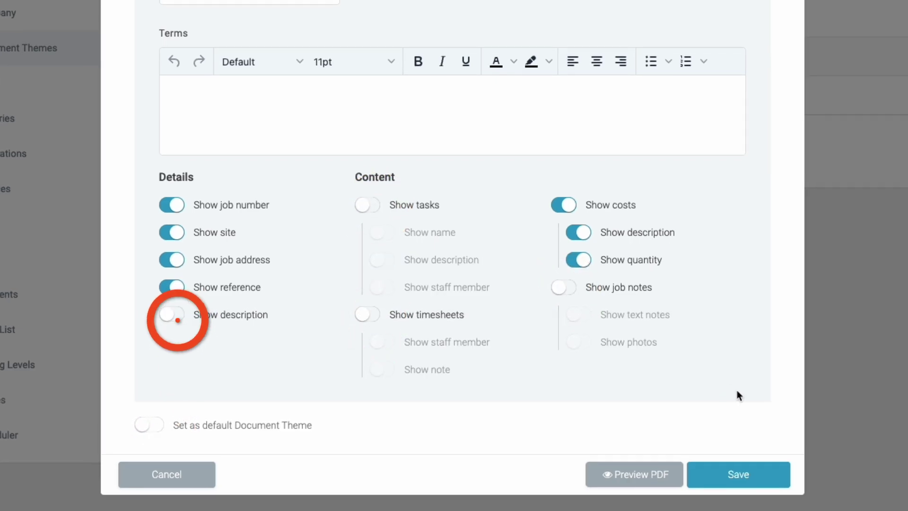
left_click(744, 478)
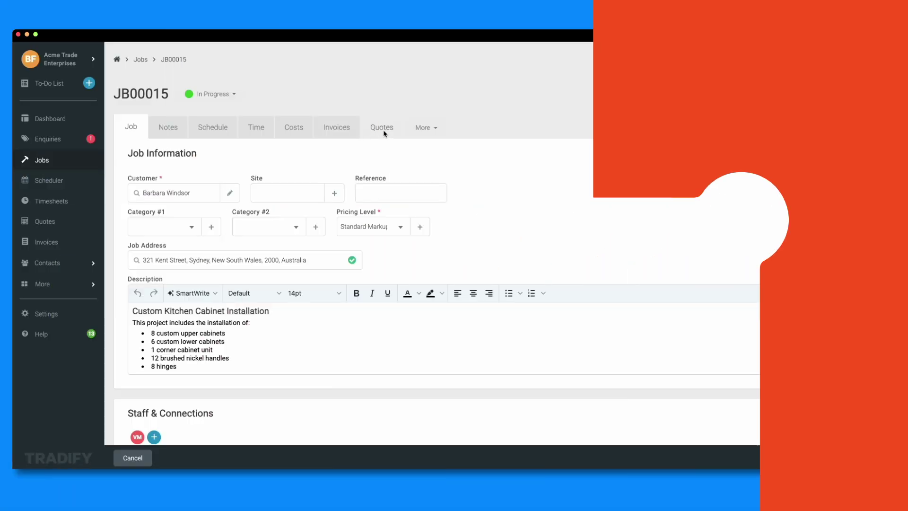
Open job JB00015's Job Service Reports and start a new report.
left_click(428, 128)
left_click(432, 200)
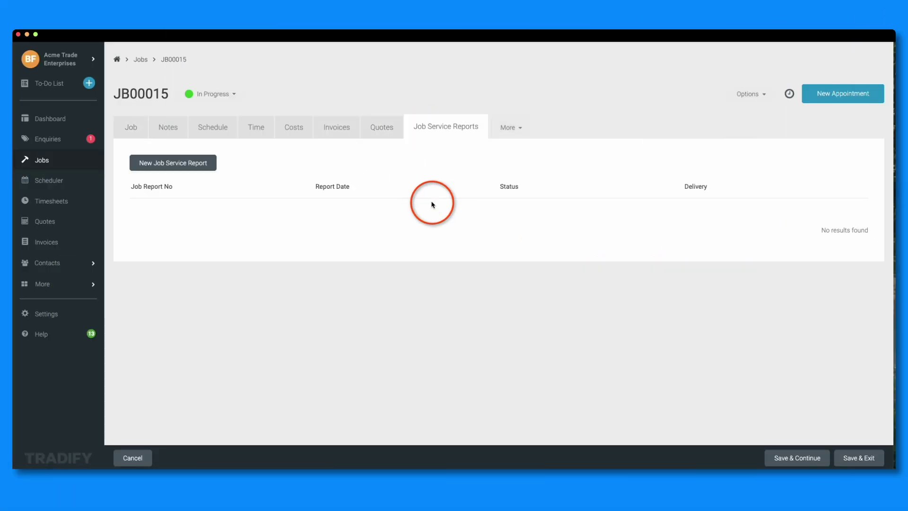
left_click(174, 163)
Apply the Packing Slip theme and preview the report PDF's materials list.
left_click(296, 165)
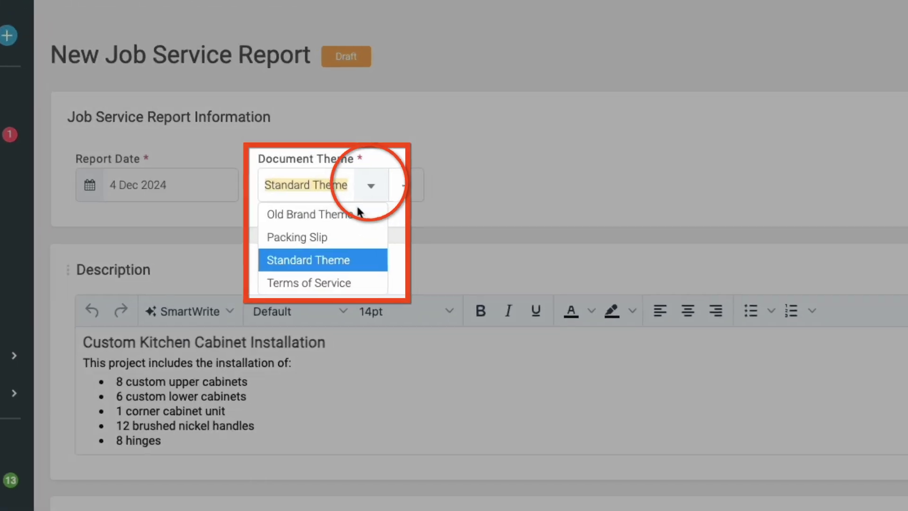
left_click(340, 238)
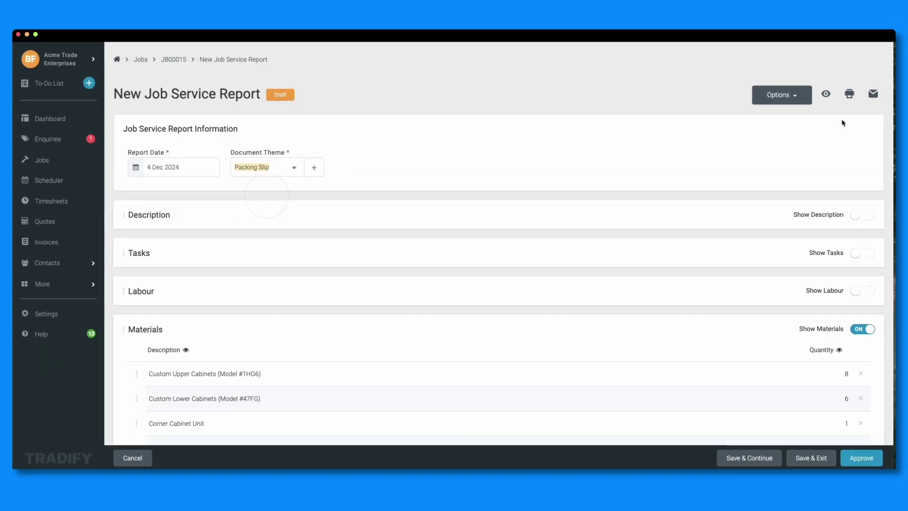
left_click(825, 93)
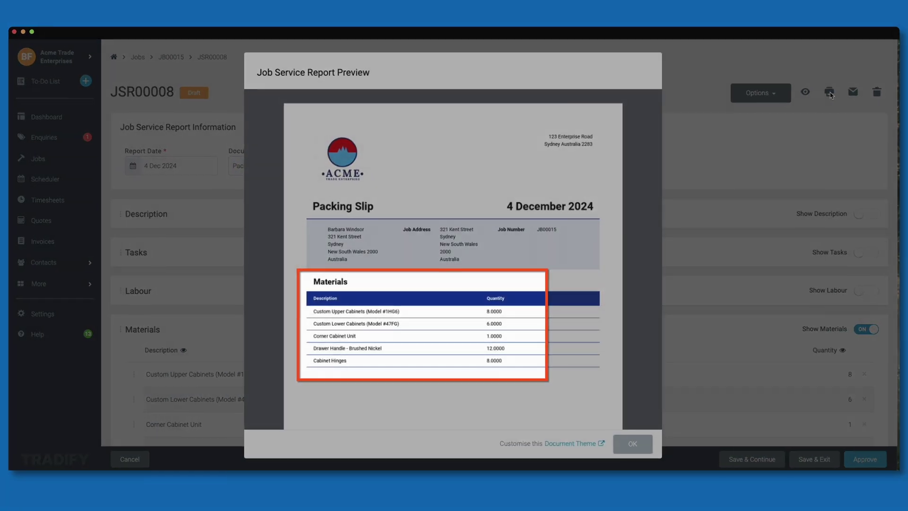
scroll(613, 315, "down", 1)
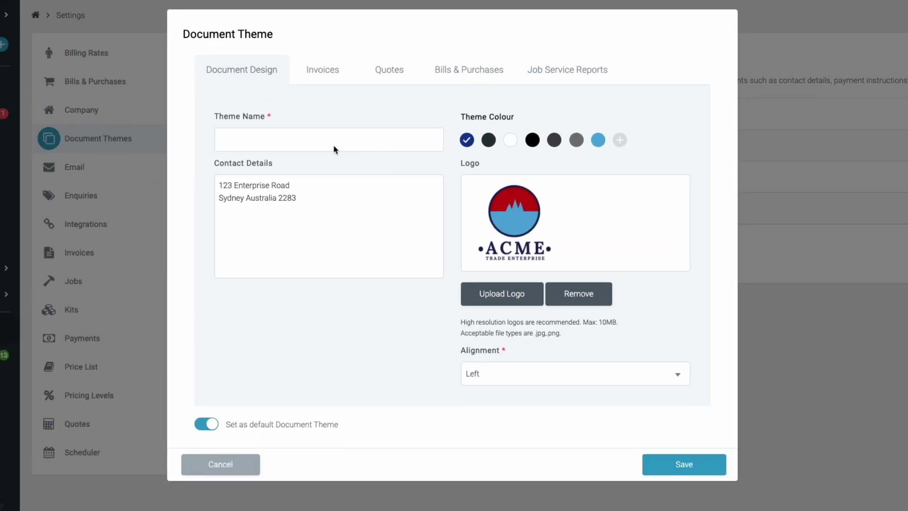
Name the new theme 'Timesheet Sign Off' and give its Job Service Reports the matching title.
left_click(331, 143)
type("Timesheet Sign Off")
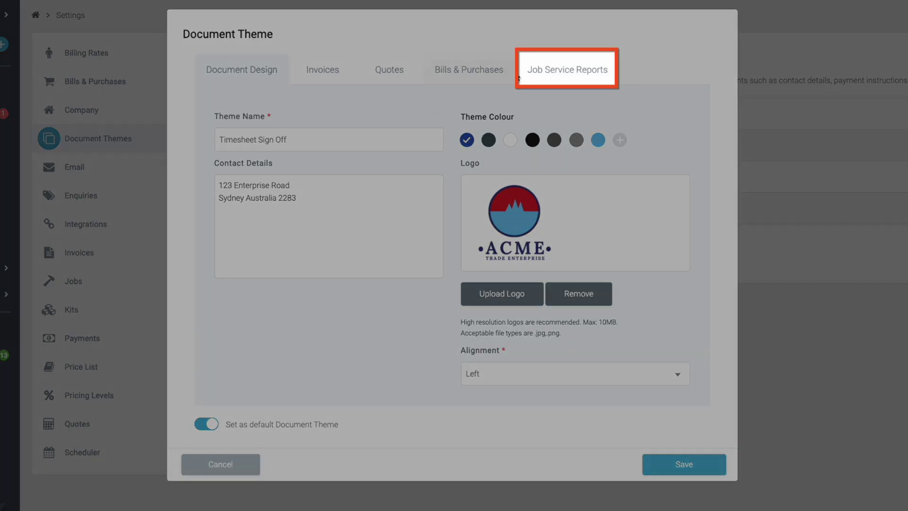
left_click(575, 70)
type("Timesheet Sign Off")
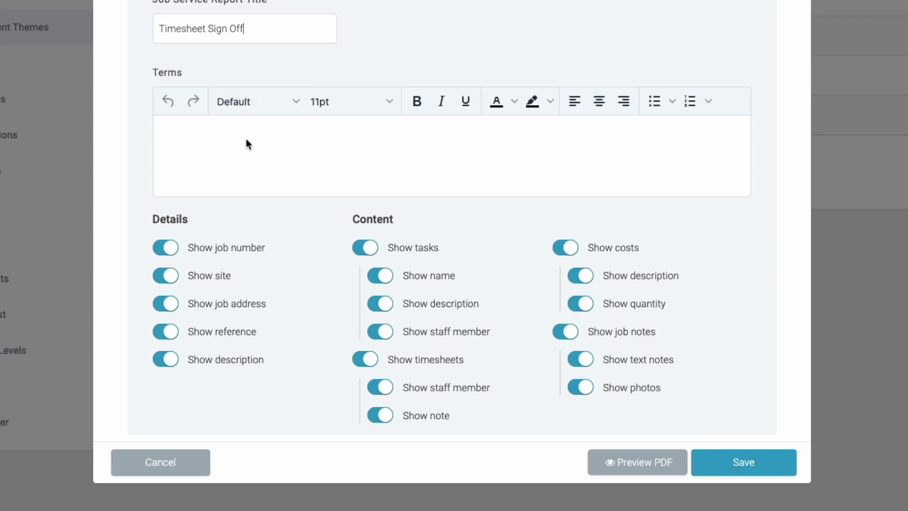
Hide description, tasks, costs and job notes, leave the theme non-default, and save.
scroll(254, 206, "down", 1)
left_click(171, 336)
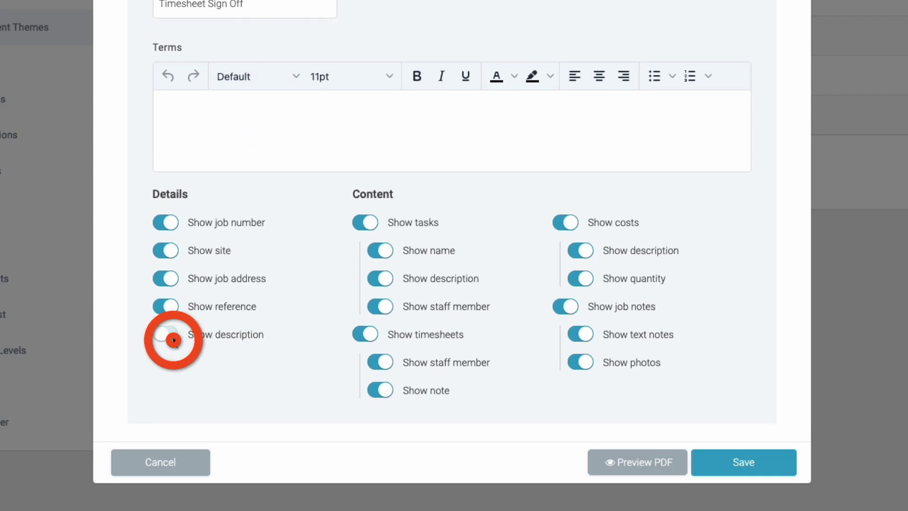
left_click(366, 223)
left_click(570, 223)
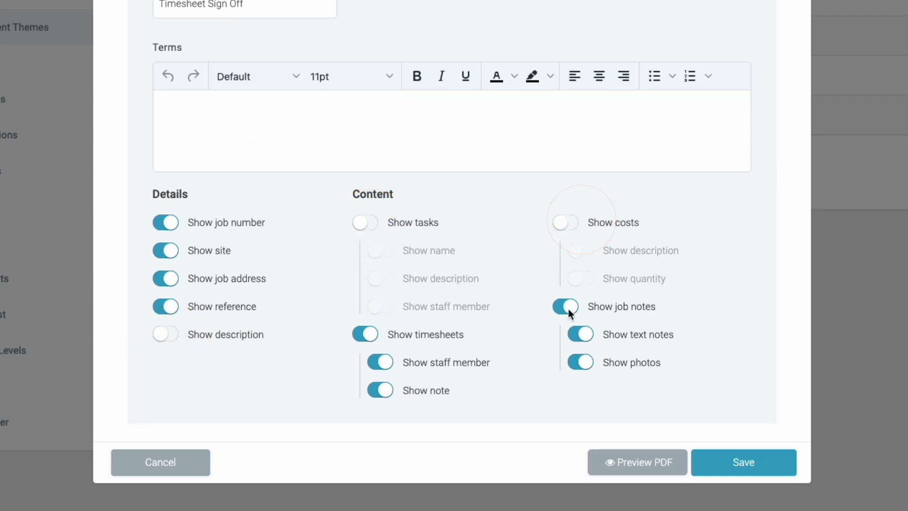
left_click(569, 310)
scroll(510, 378, "down", 1)
left_click(142, 414)
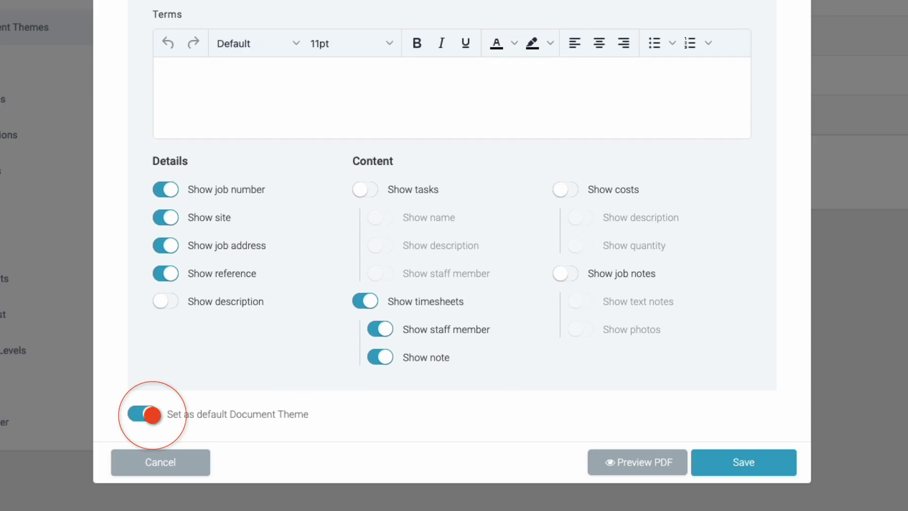
left_click(752, 463)
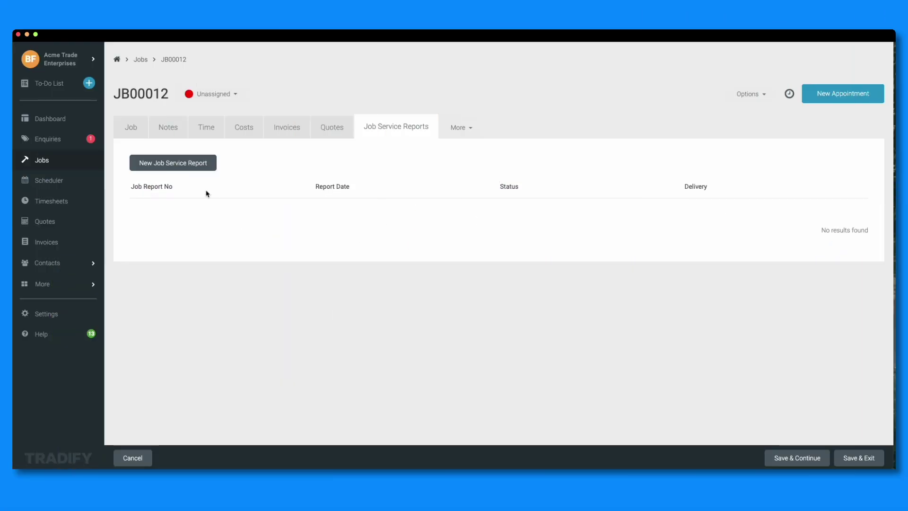
Start a new job service report for JB00012 using the Timesheet Sign Off theme.
left_click(191, 167)
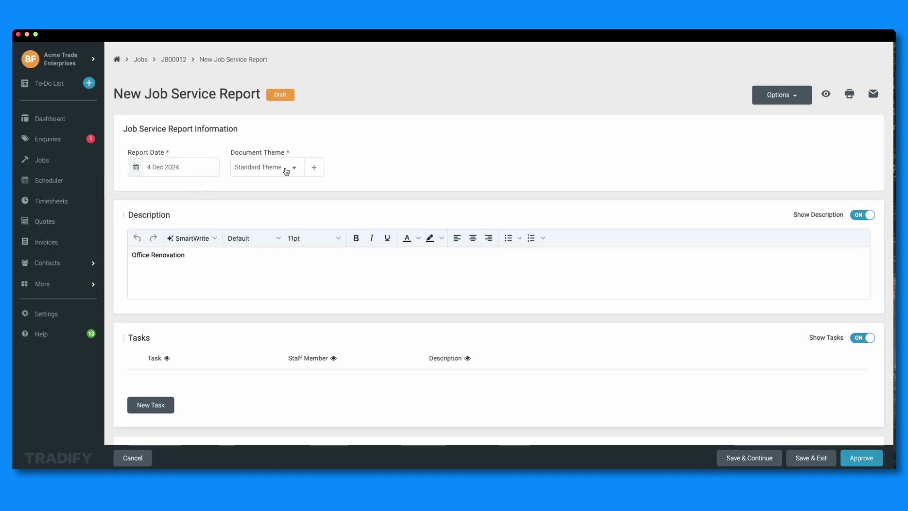
left_click(286, 171)
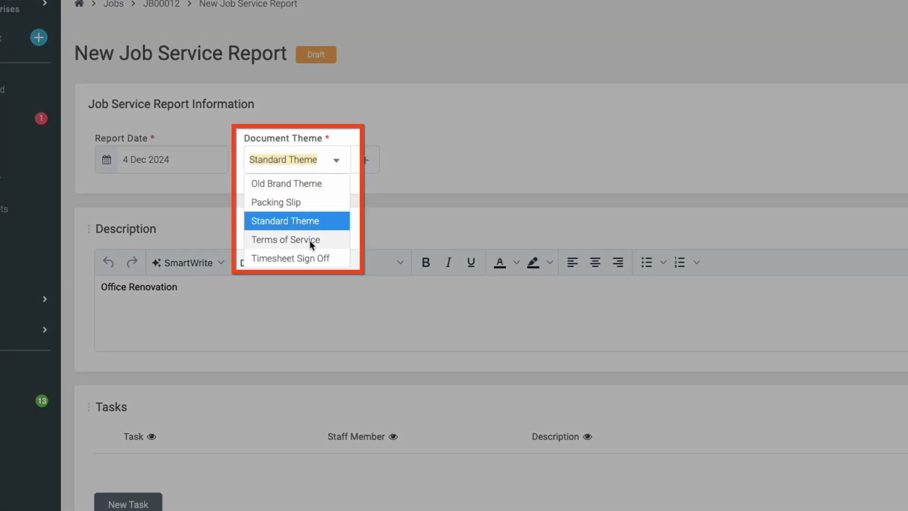
left_click(308, 257)
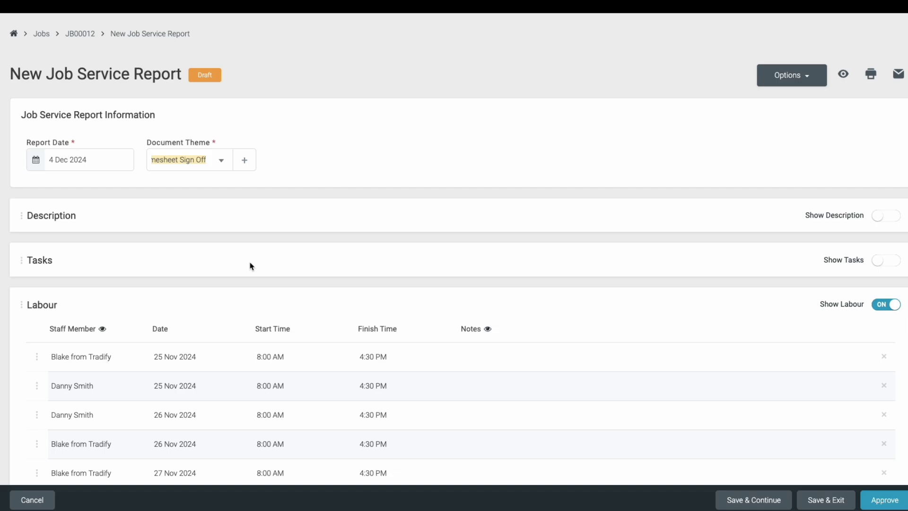
Preview the report PDF, then open emailed report JSR00009 via View Report.
scroll(250, 266, "down", 5)
scroll(251, 265, "up", 4)
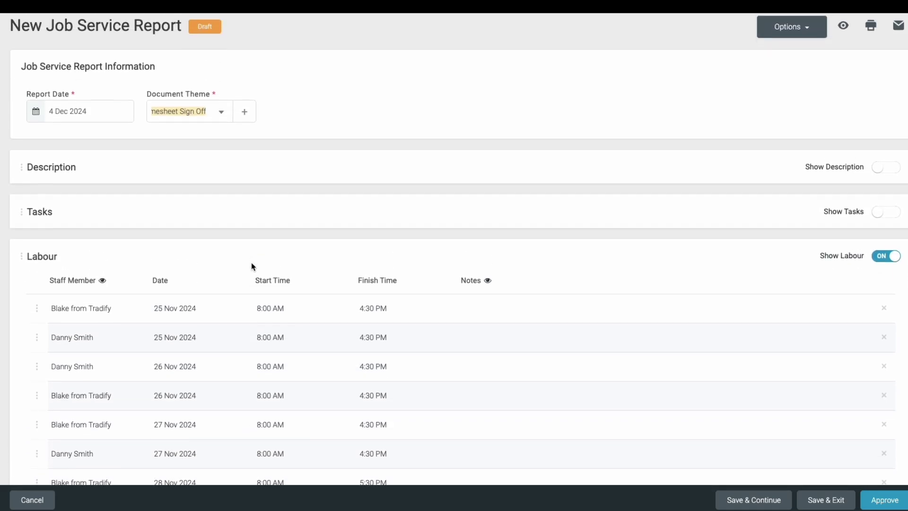
left_click(843, 41)
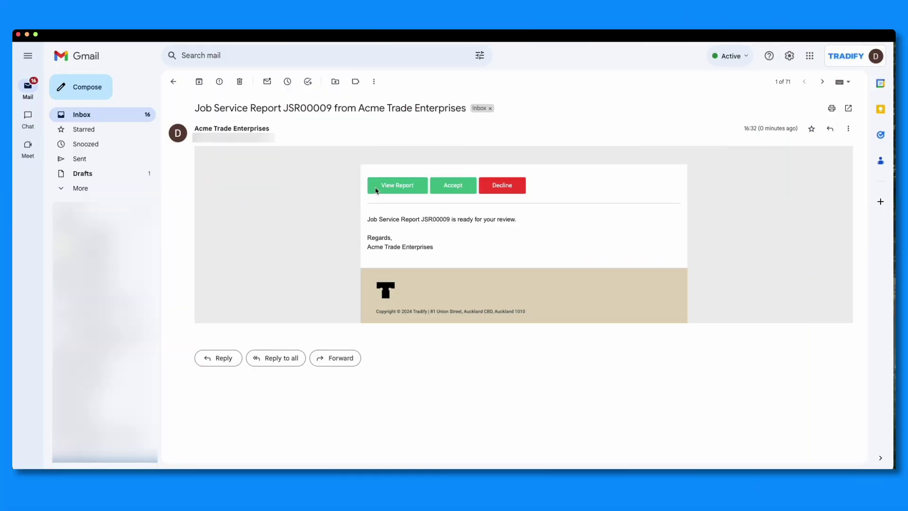
left_click(386, 188)
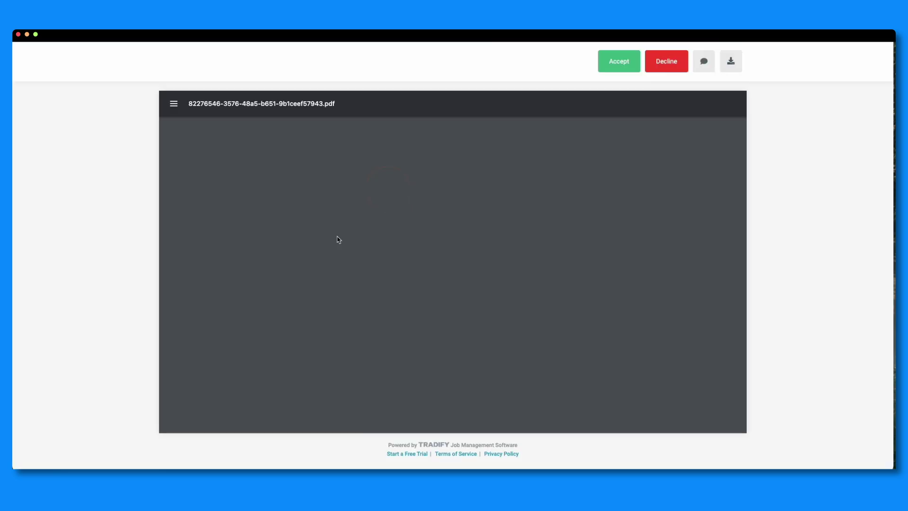
Accept report JSR00009 from the customer view and confirm with Yes.
scroll(476, 277, "down", 3)
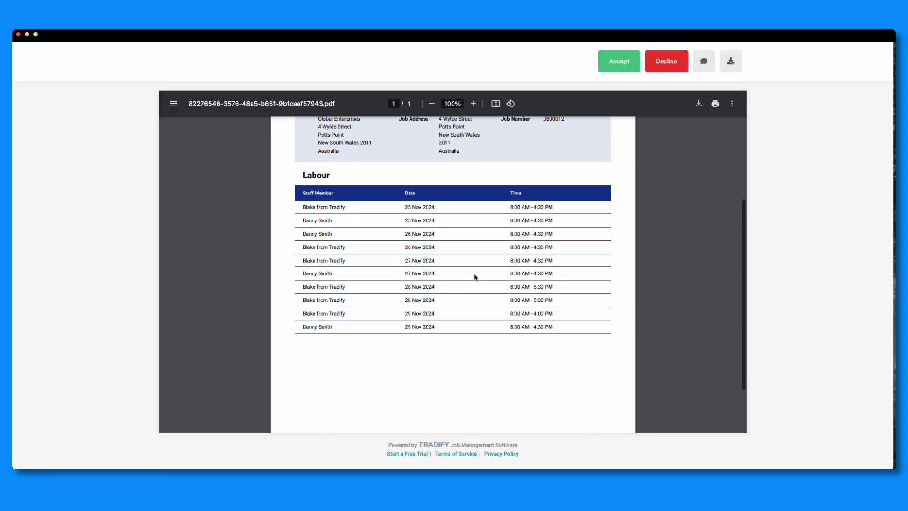
left_click(622, 67)
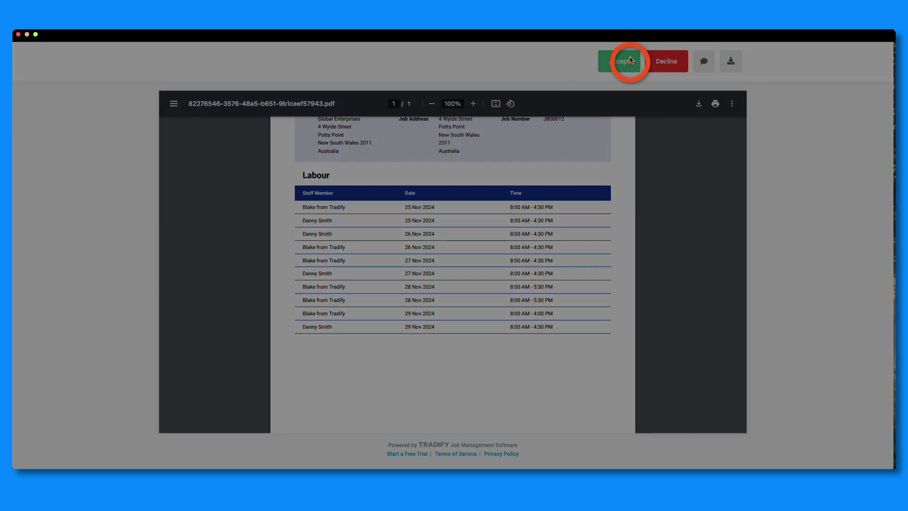
left_click(525, 146)
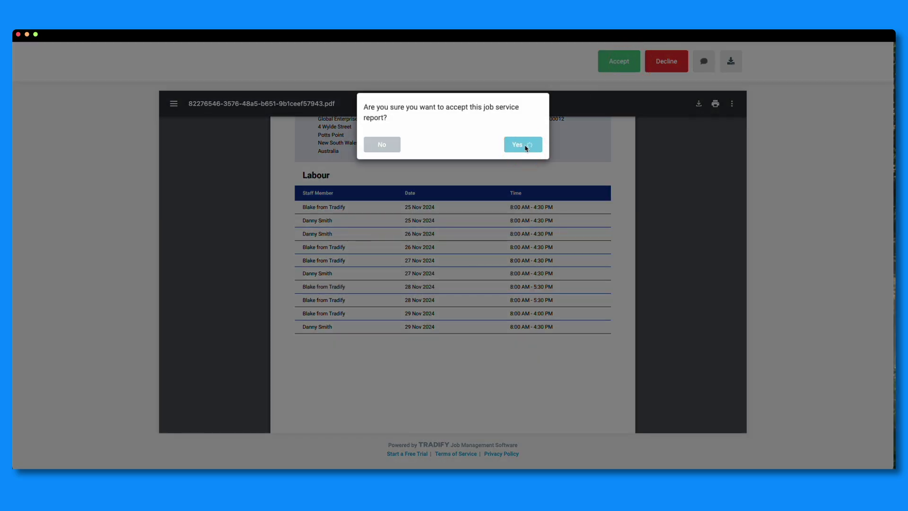